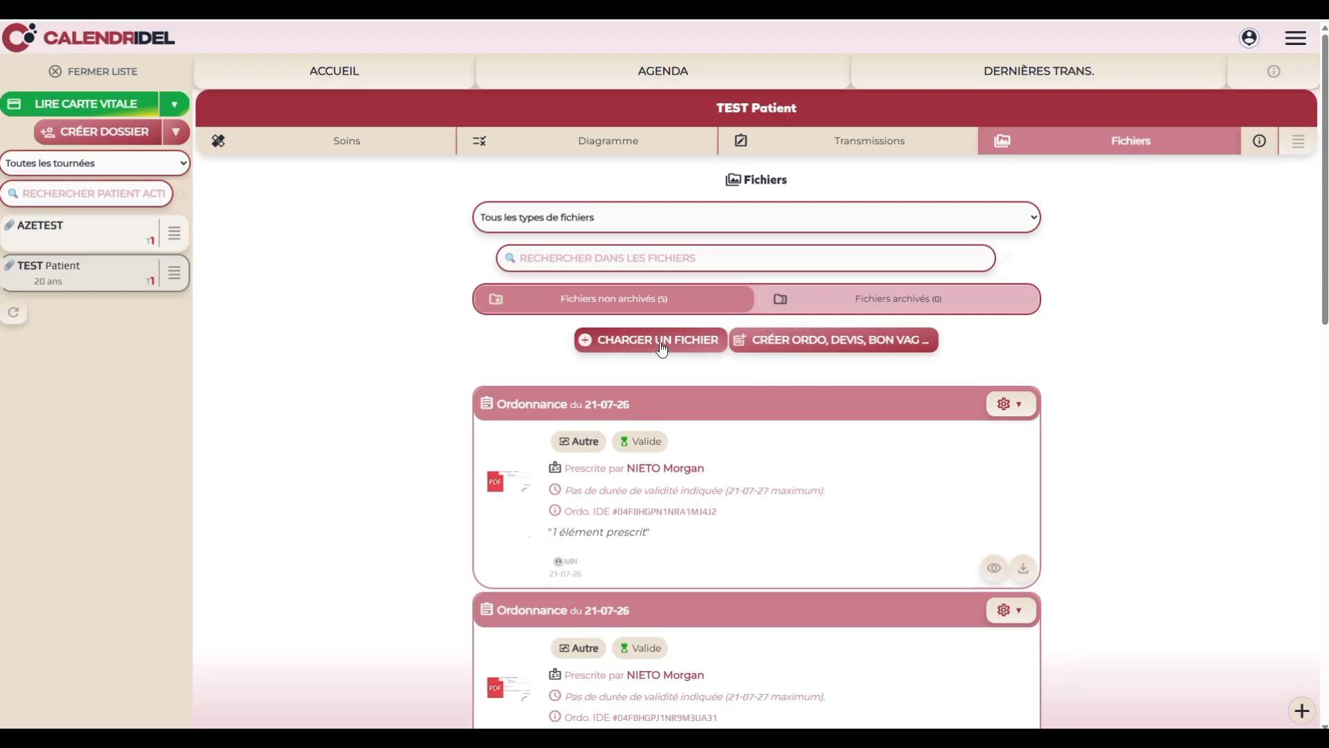
- Start a new document of type Ordonnance Infirmière from the patient's files
{"action": "left_click", "coordinate": [816, 352]}
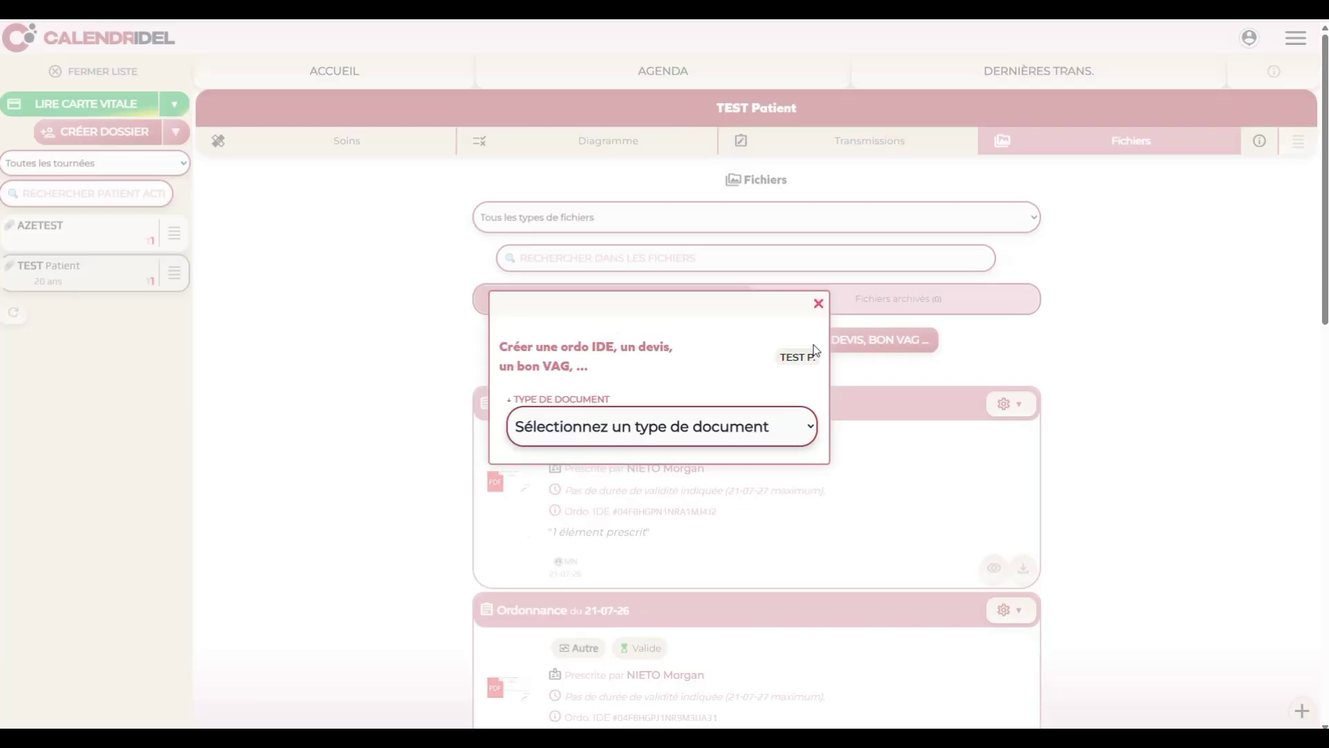
{"action": "left_click", "coordinate": [597, 435]}
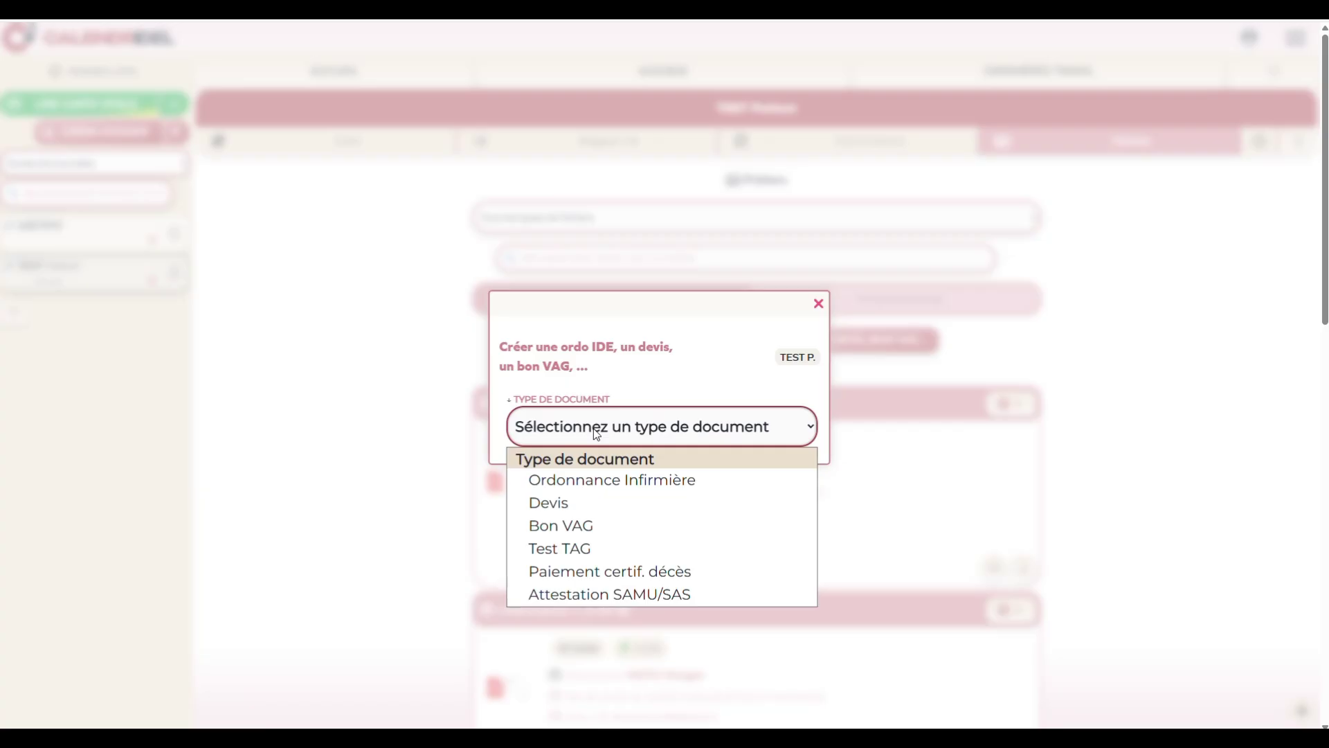
{"action": "left_click", "coordinate": [602, 488]}
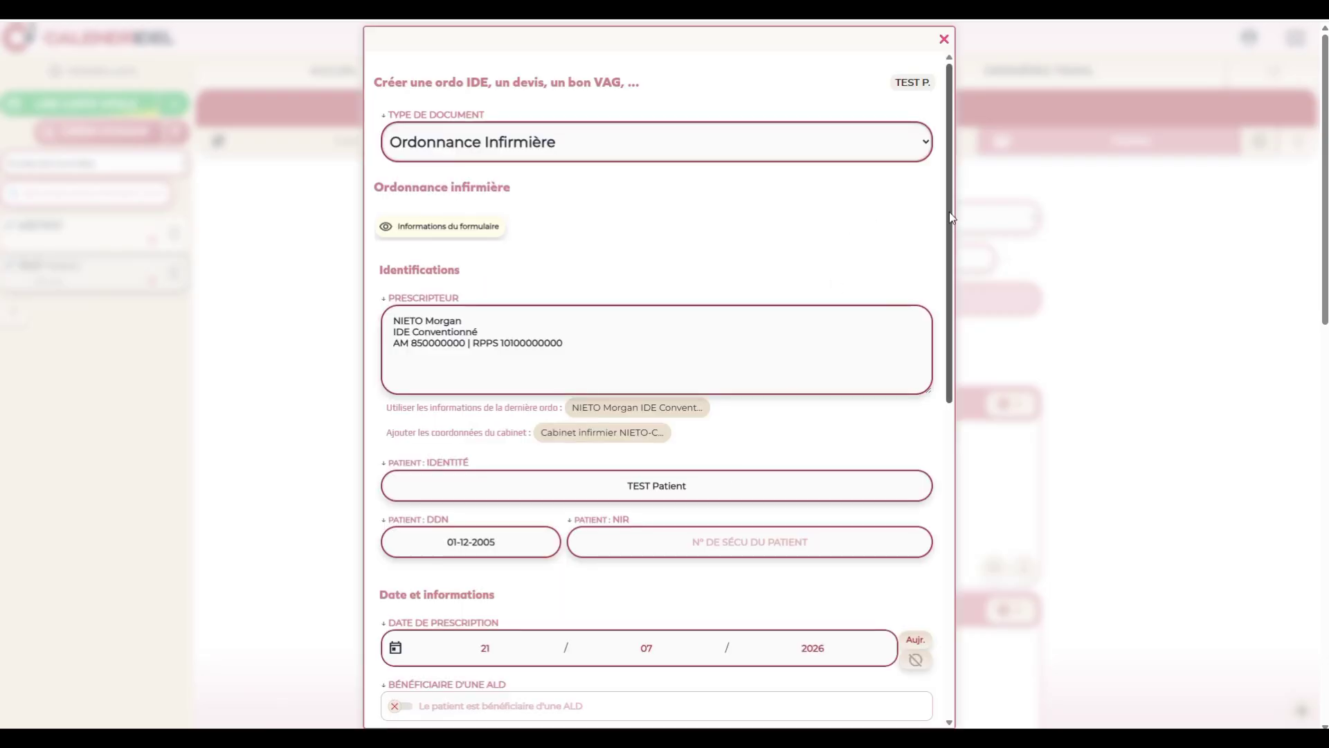
- Edit the last digit of the RPPS number in the prescriber details, and restore it to its original value
{"action": "scroll", "coordinate": [949, 212], "scroll_direction": "down", "scroll_amount": 2}
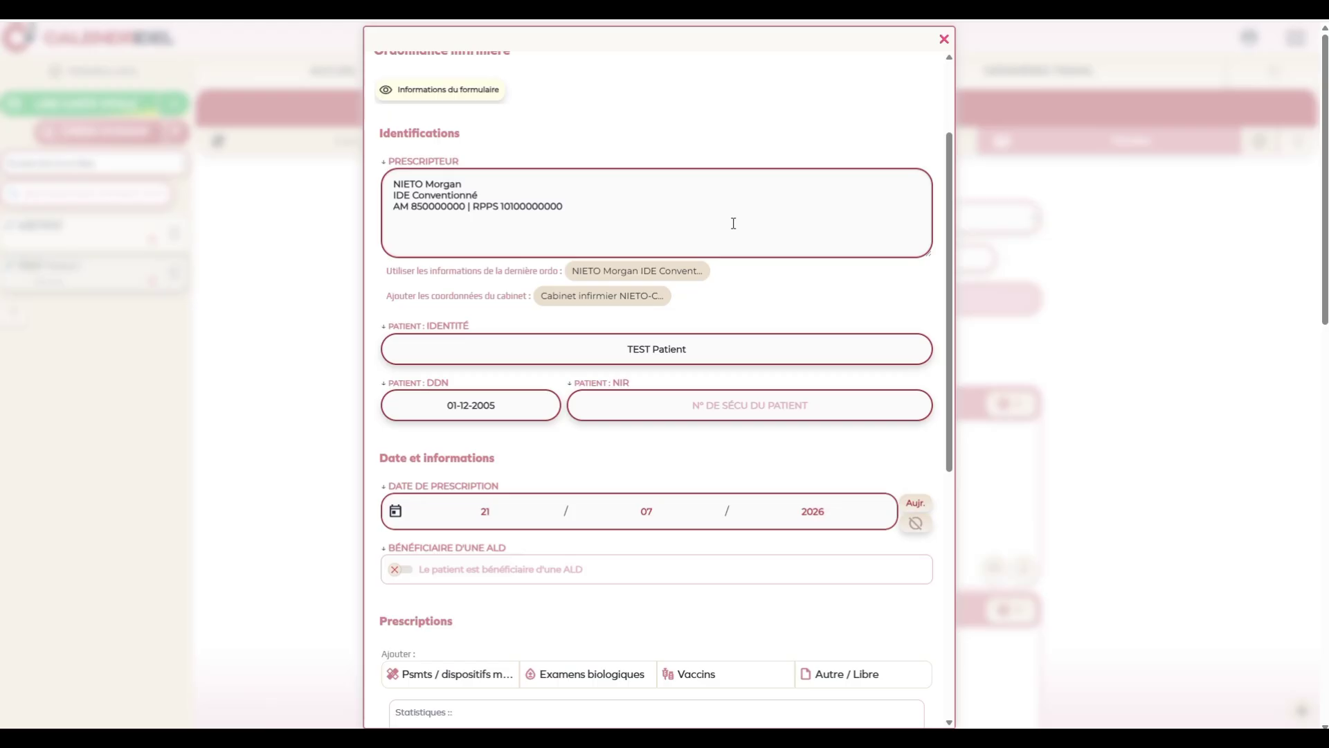
{"action": "left_click", "coordinate": [566, 207]}
{"action": "key", "text": "BackSpace"}
{"action": "type", "text": "1"}
{"action": "key", "text": "BackSpace"}
{"action": "type", "text": "0"}
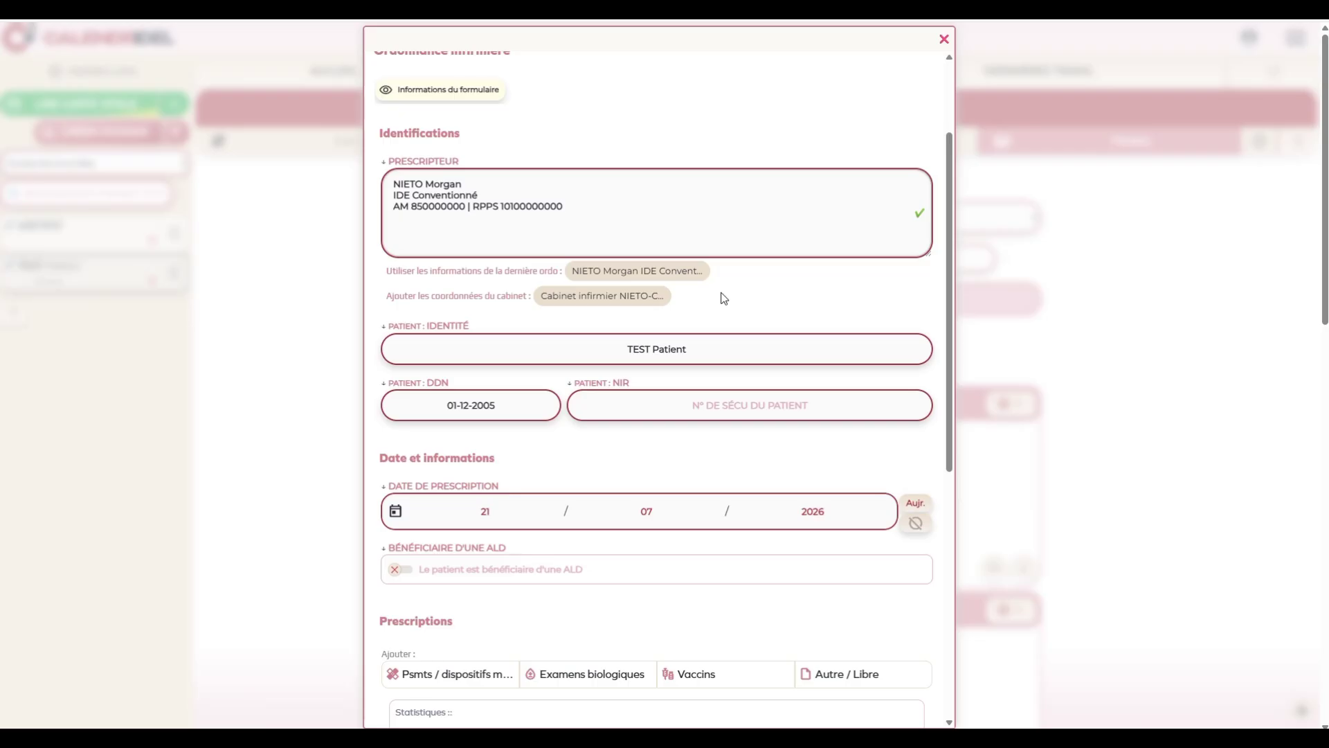
- Browse the dressing, biological exam and vaccine choices, and add an empty Autre / Libre prescription line
{"action": "scroll", "coordinate": [723, 297], "scroll_direction": "down", "scroll_amount": 2}
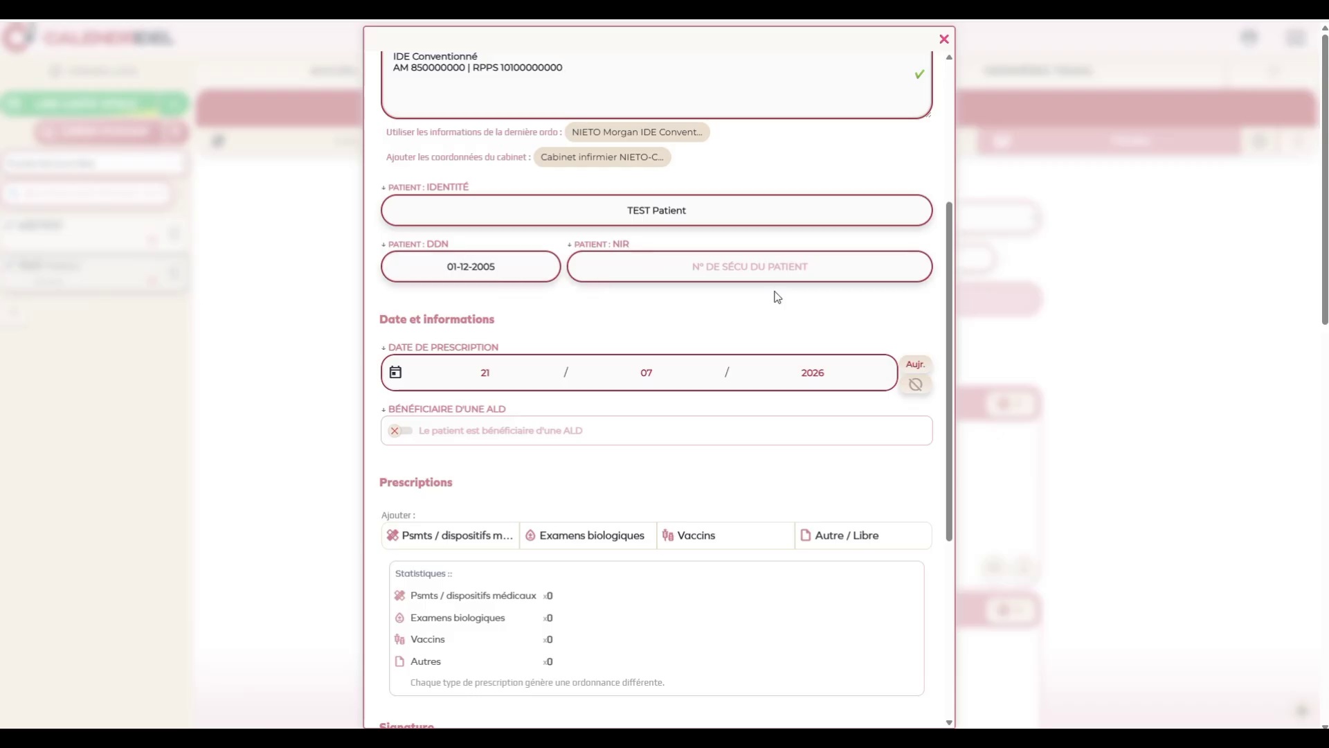
{"action": "scroll", "coordinate": [725, 310], "scroll_direction": "down", "scroll_amount": 3}
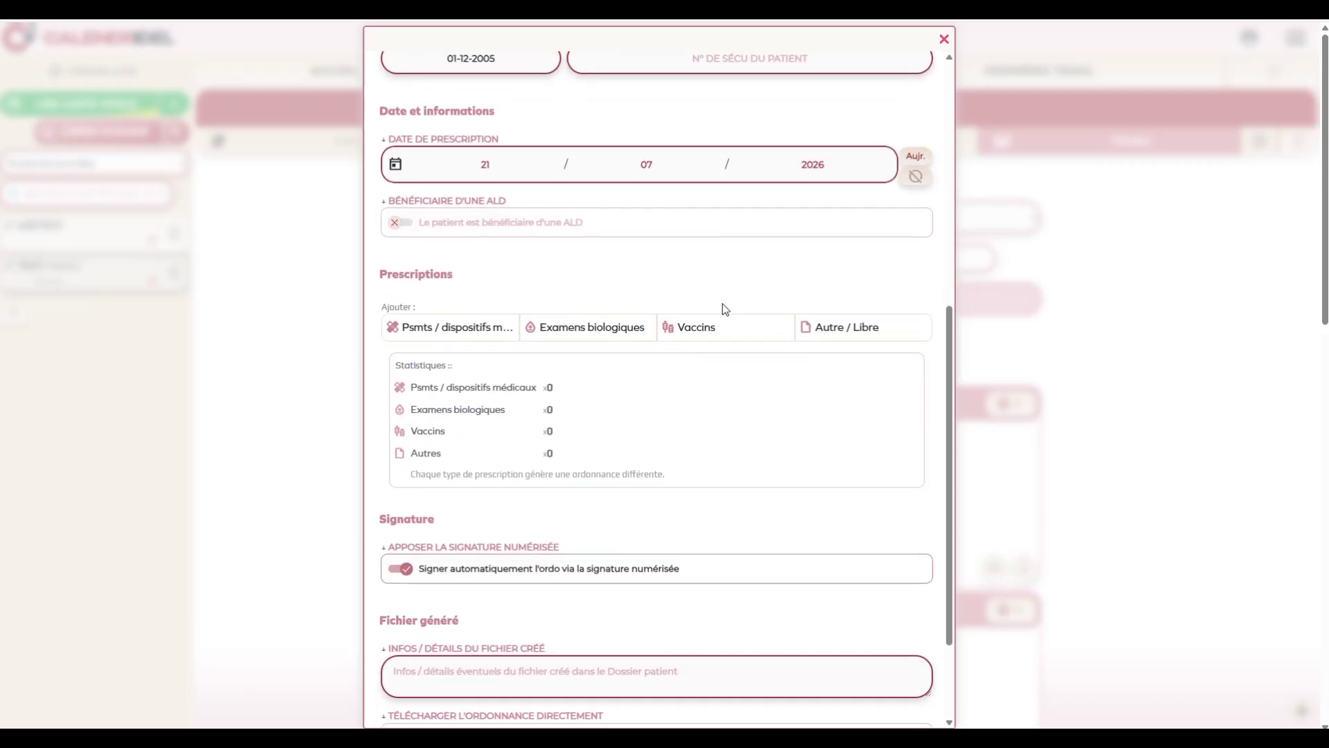
{"action": "scroll", "coordinate": [591, 265], "scroll_direction": "down", "scroll_amount": 1}
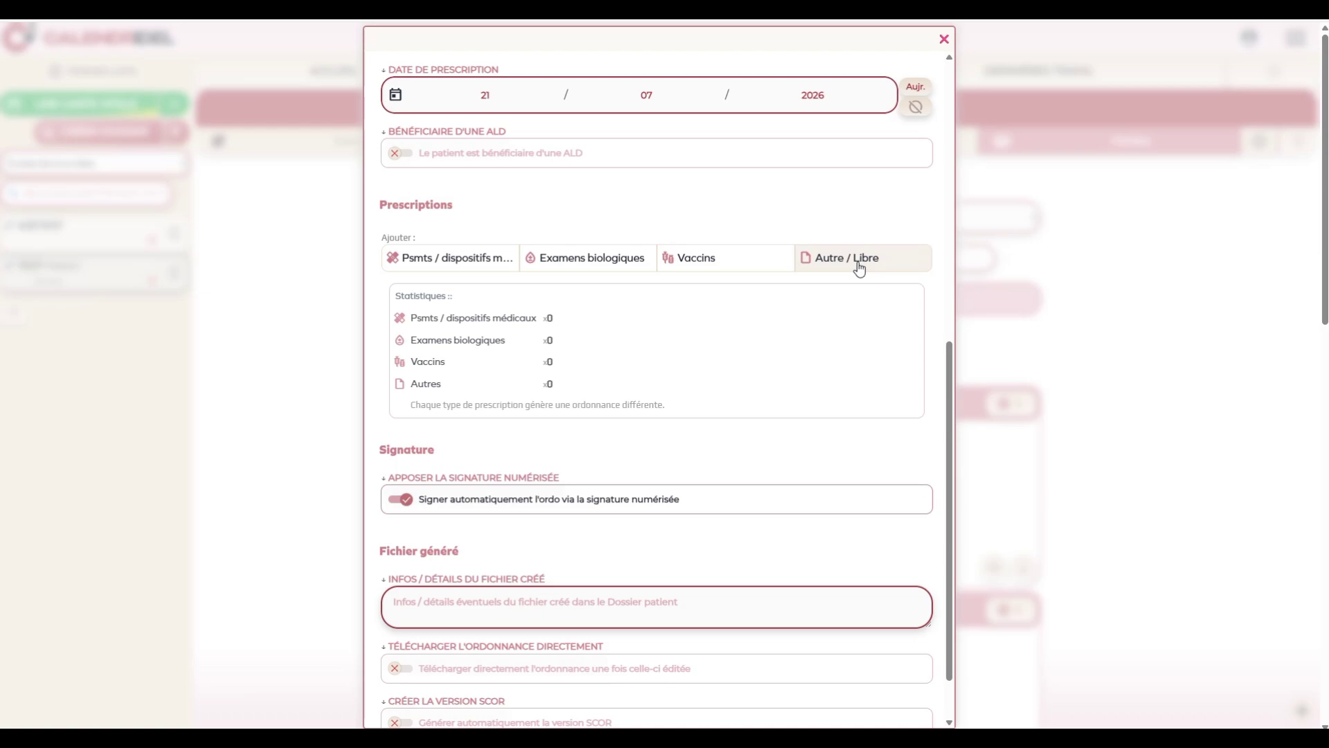
{"action": "left_click", "coordinate": [460, 267]}
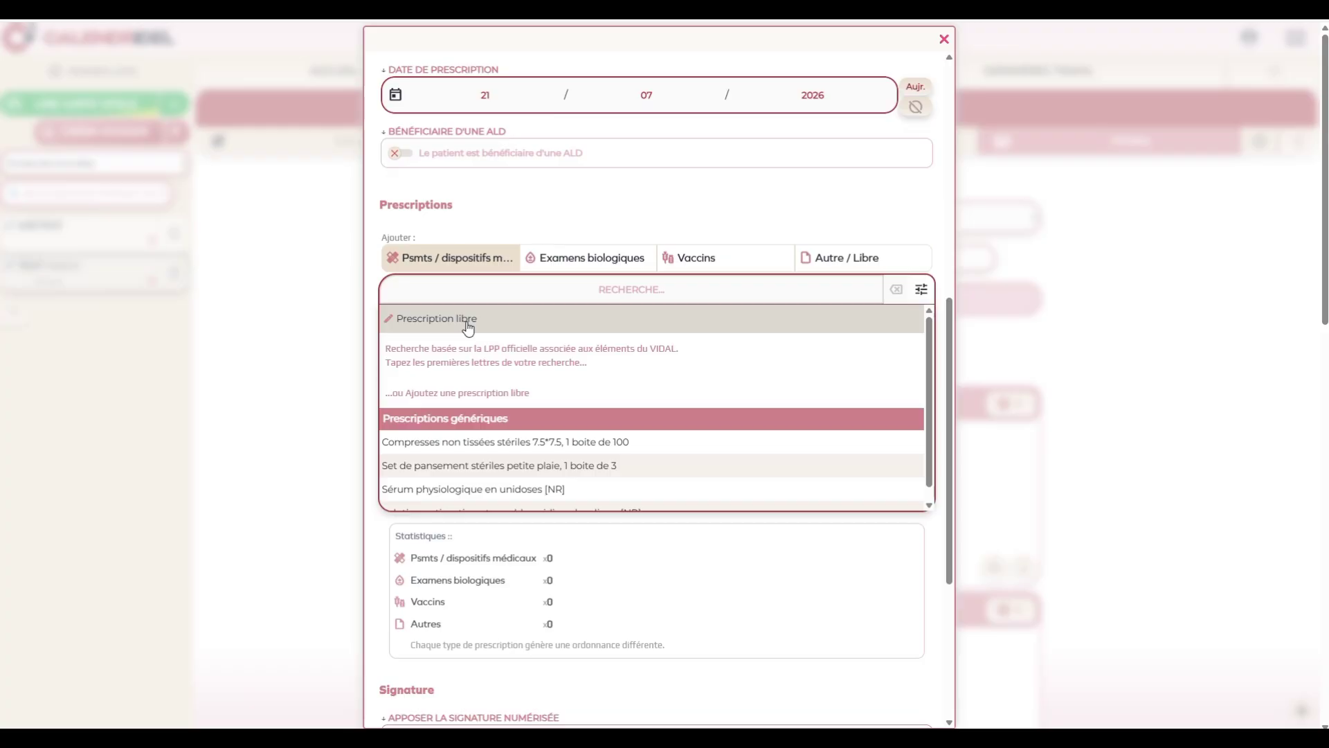
{"action": "left_click", "coordinate": [576, 259]}
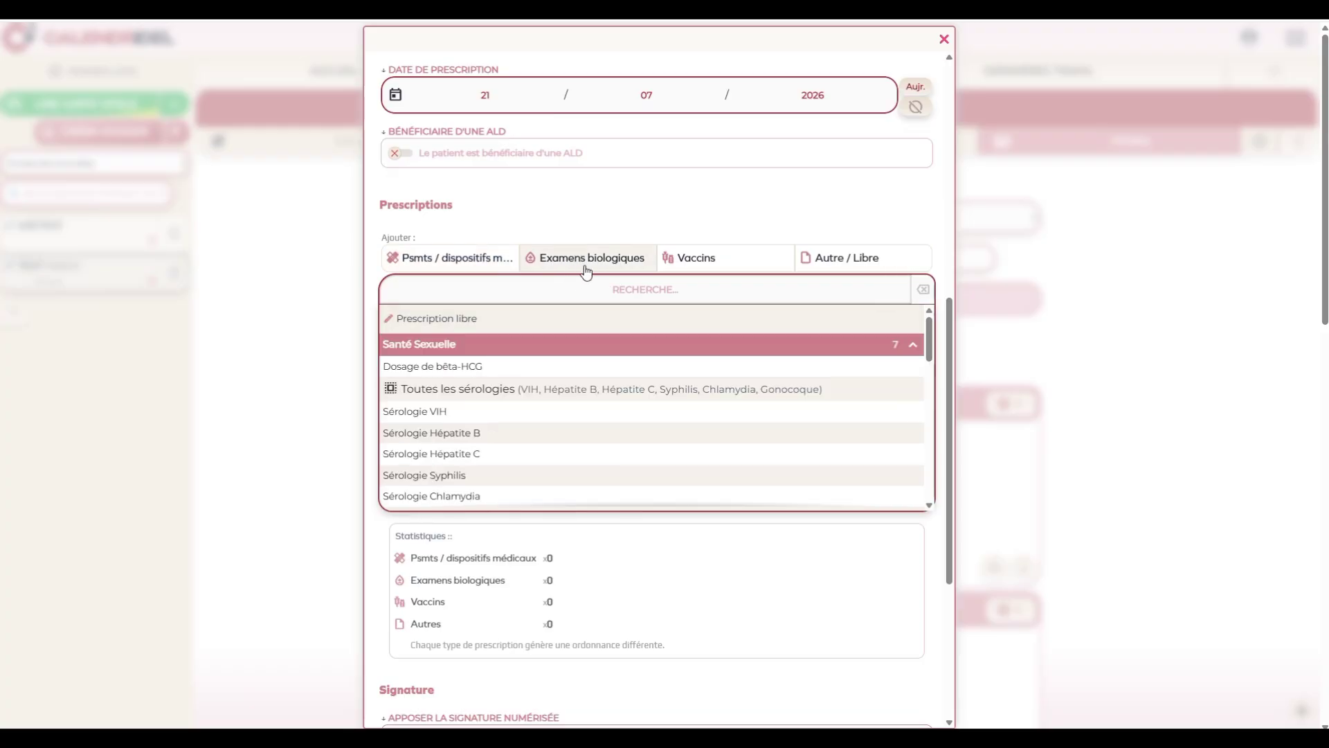
{"action": "left_click", "coordinate": [707, 261]}
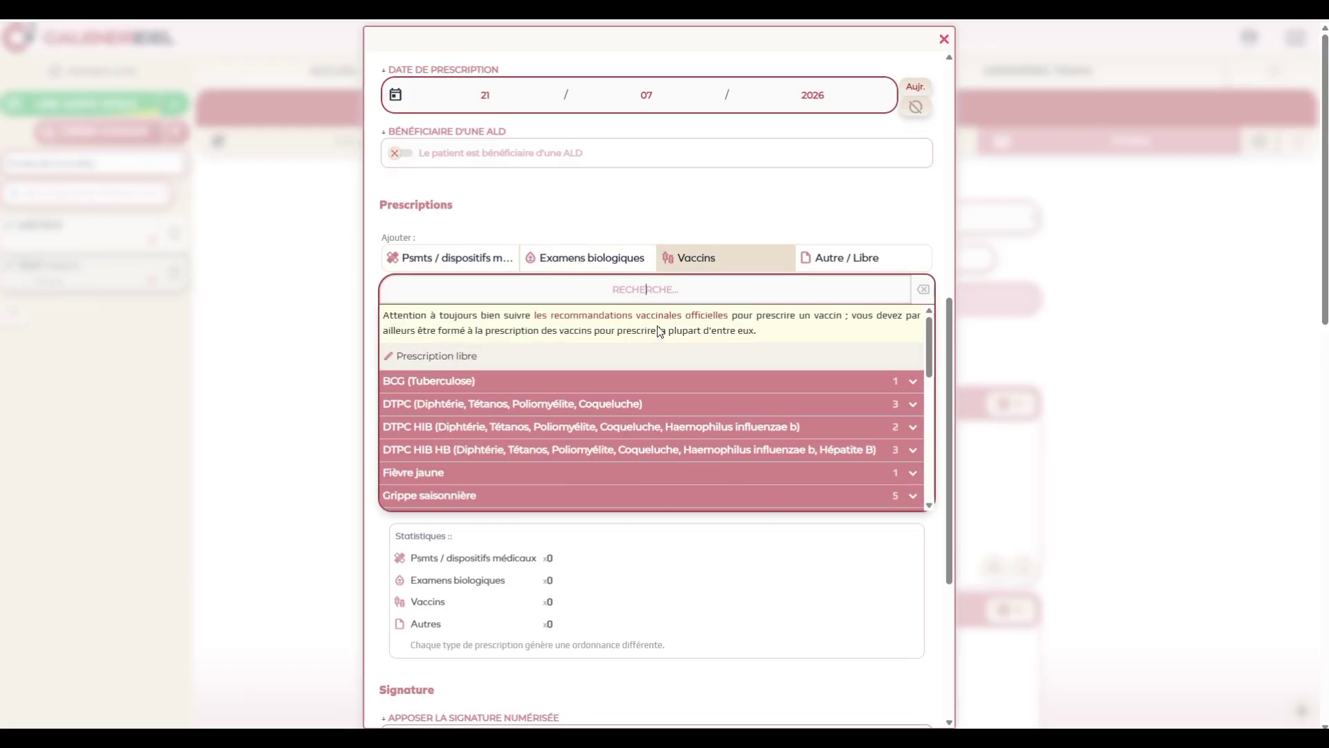
{"action": "left_click", "coordinate": [838, 265]}
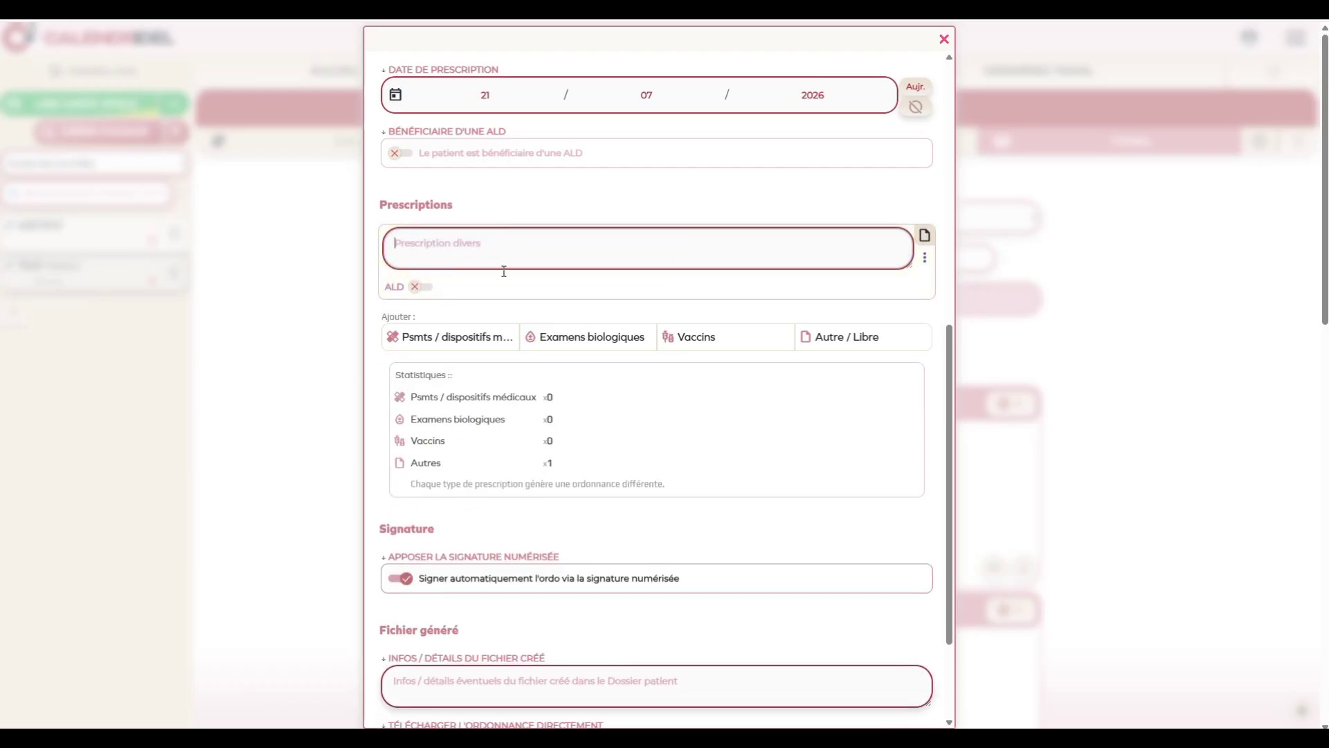
- Search the dressings and medical devices for "jelonet" and add JELONET Pans gras 10x10cm B/10 to the prescription
{"action": "left_click", "coordinate": [430, 346]}
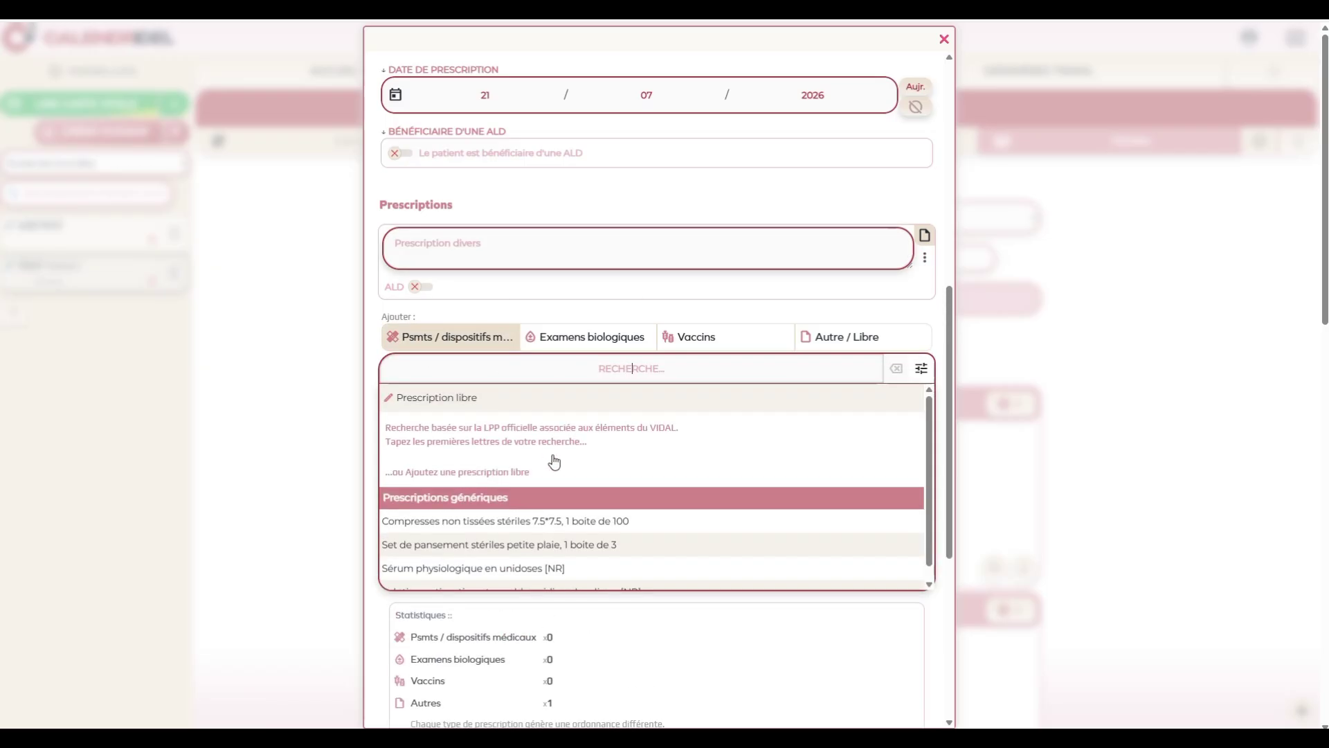
{"action": "scroll", "coordinate": [540, 485], "scroll_direction": "down", "scroll_amount": 1}
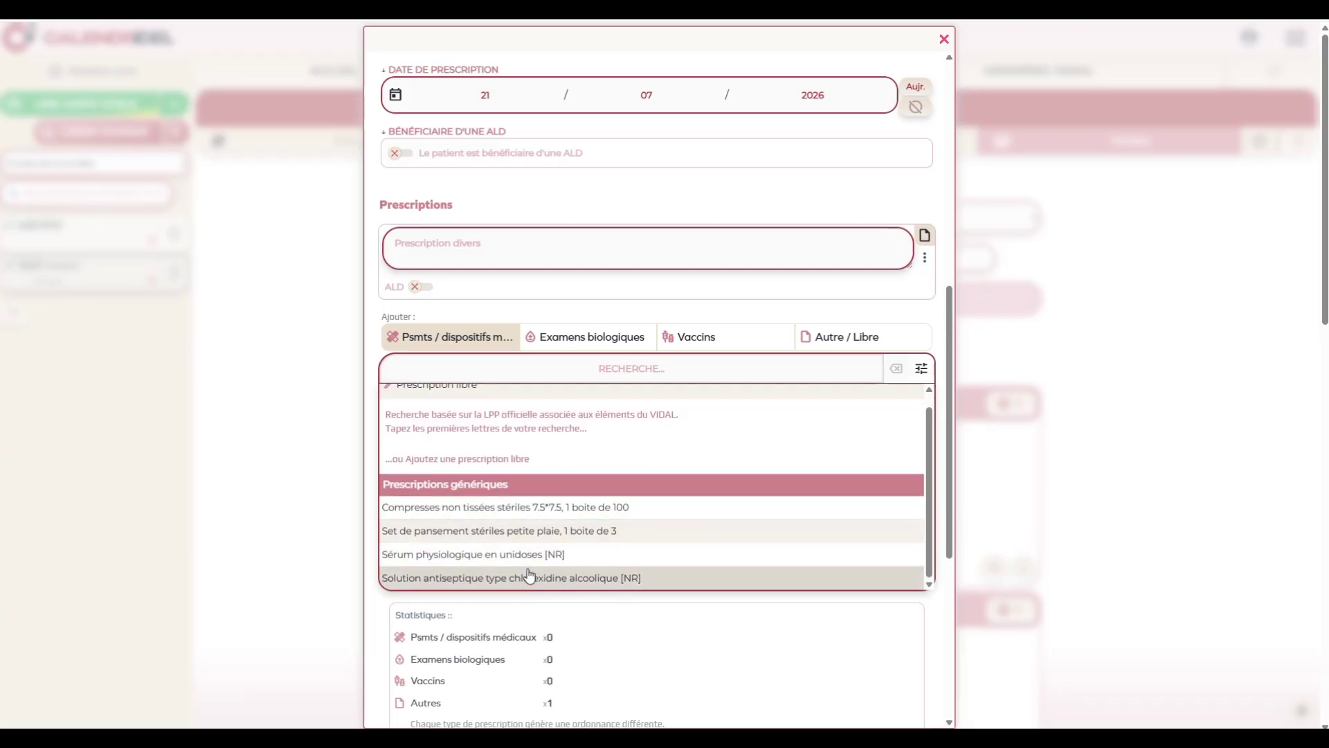
{"action": "scroll", "coordinate": [547, 436], "scroll_direction": "up", "scroll_amount": 1}
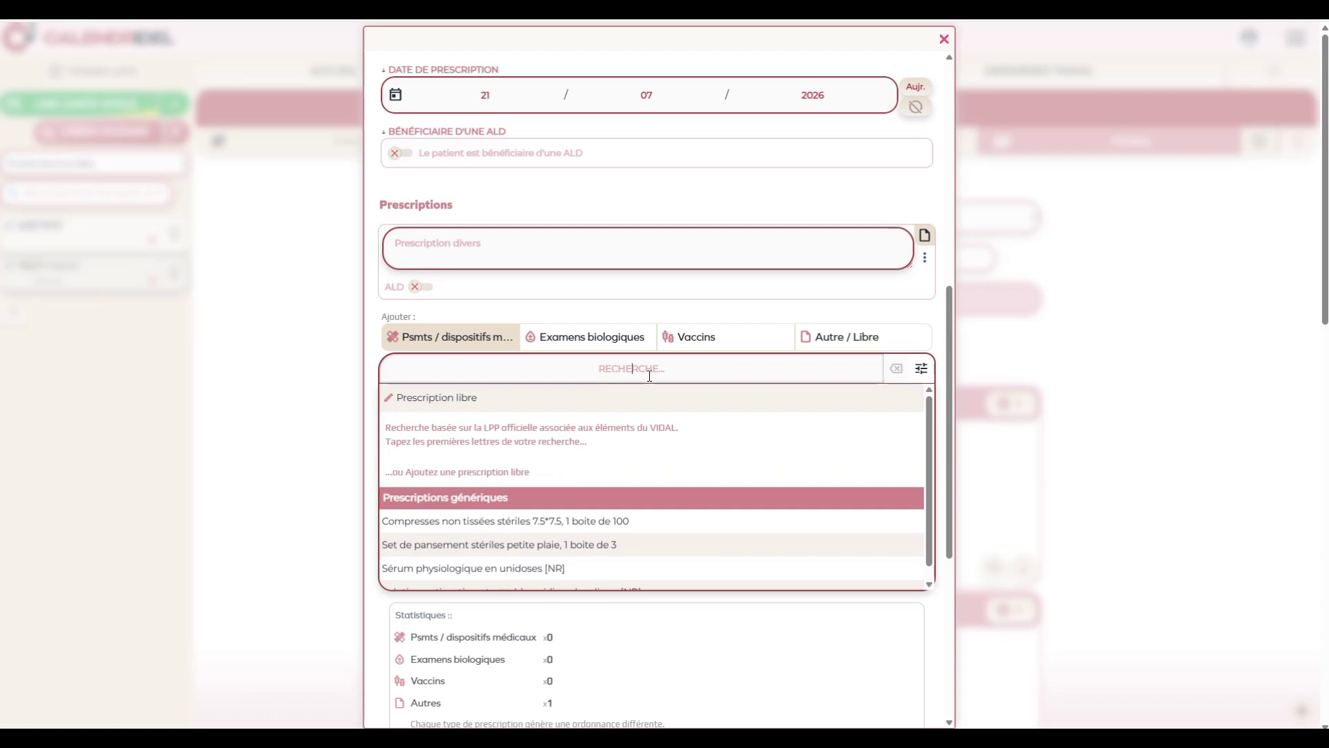
{"action": "type", "text": "jelonet"}
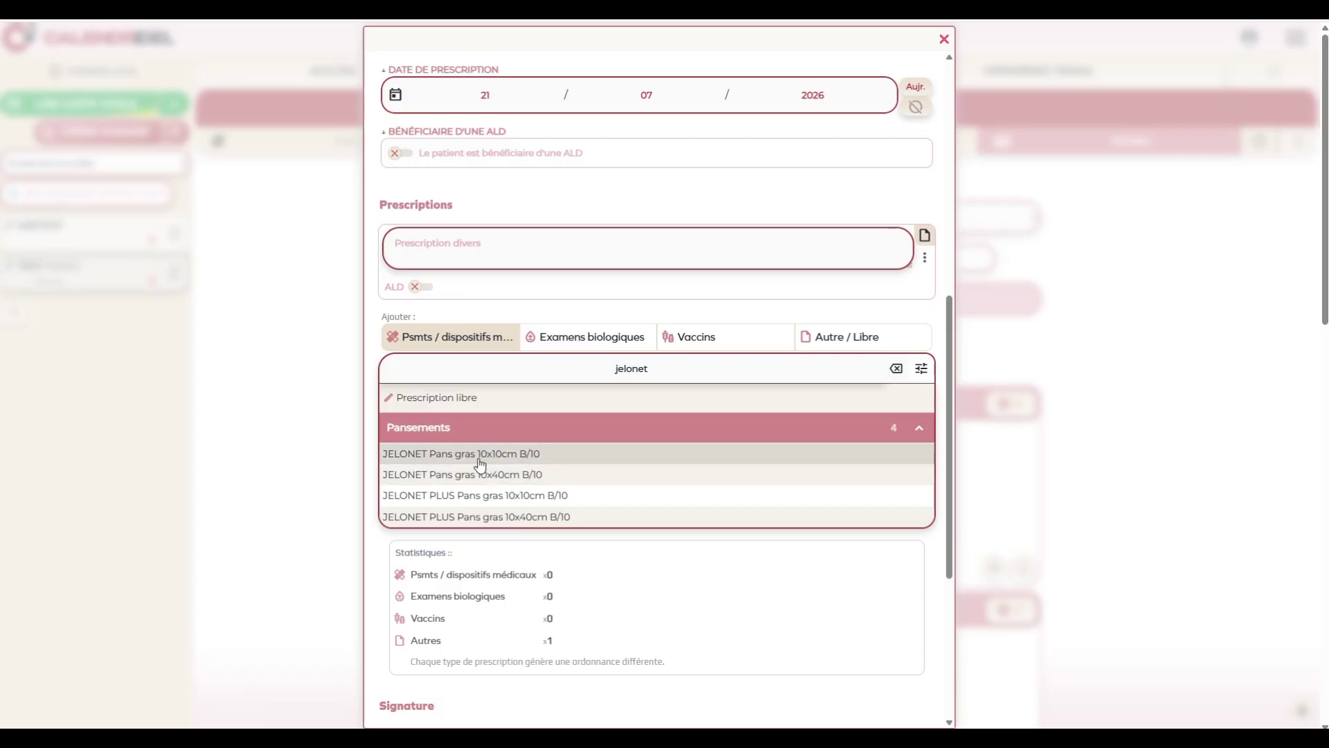
{"action": "left_click", "coordinate": [530, 457]}
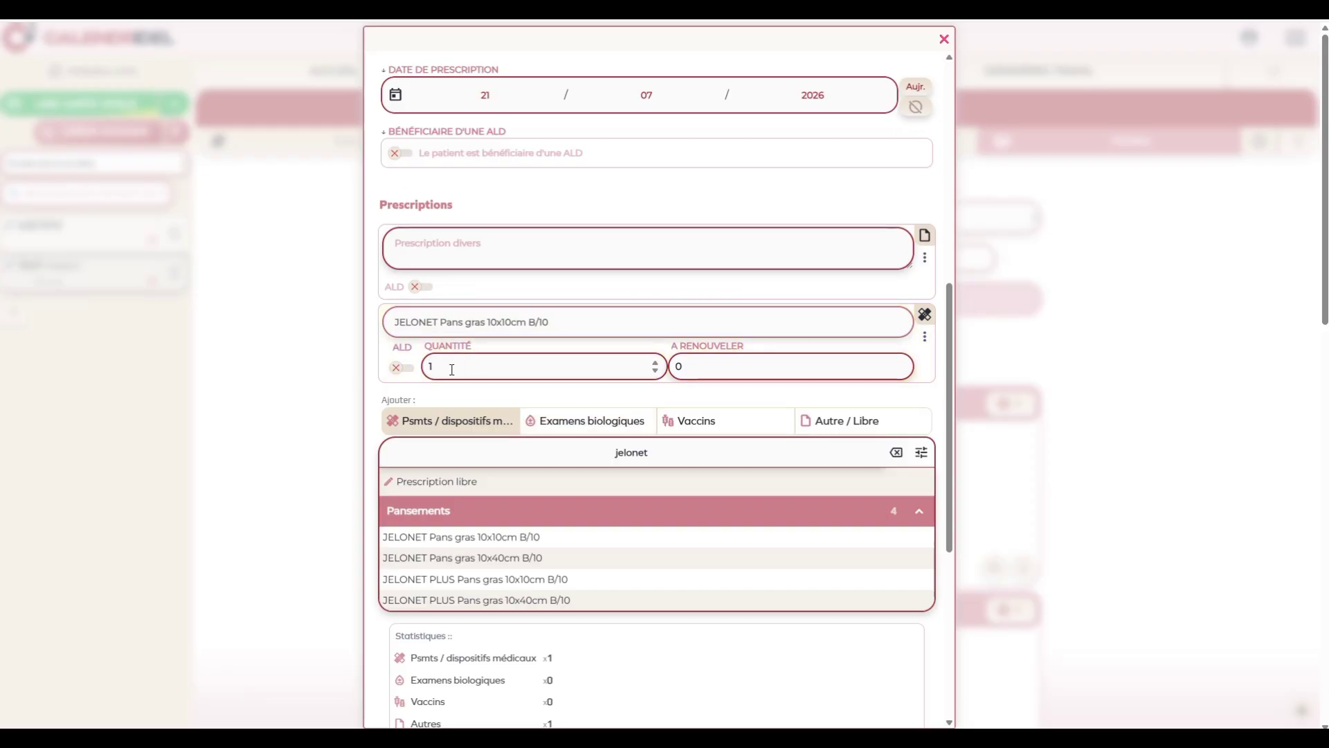
- Set the JELONET line to quantity 3 with 2 renewals and mark it as ALD
{"action": "left_click", "coordinate": [655, 362]}
{"action": "left_click", "coordinate": [655, 362]}
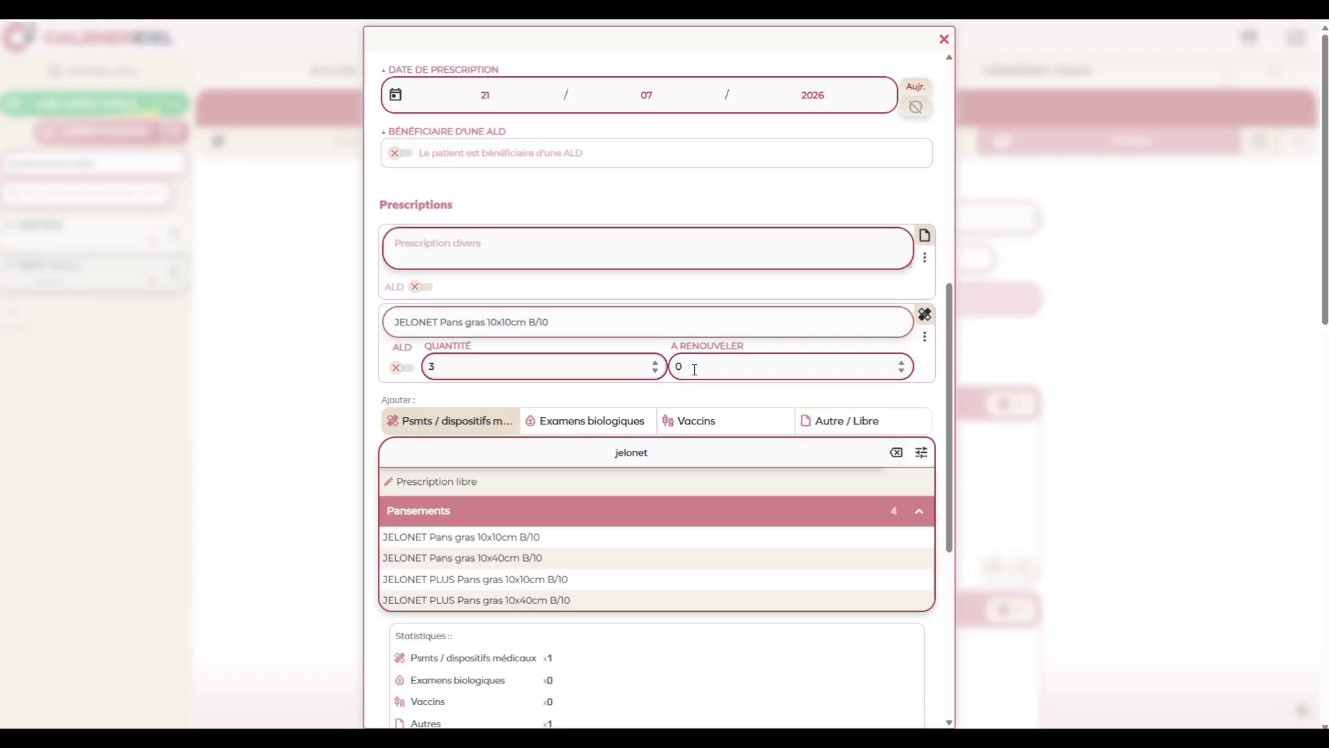
{"action": "left_click", "coordinate": [902, 362]}
{"action": "left_click", "coordinate": [901, 362]}
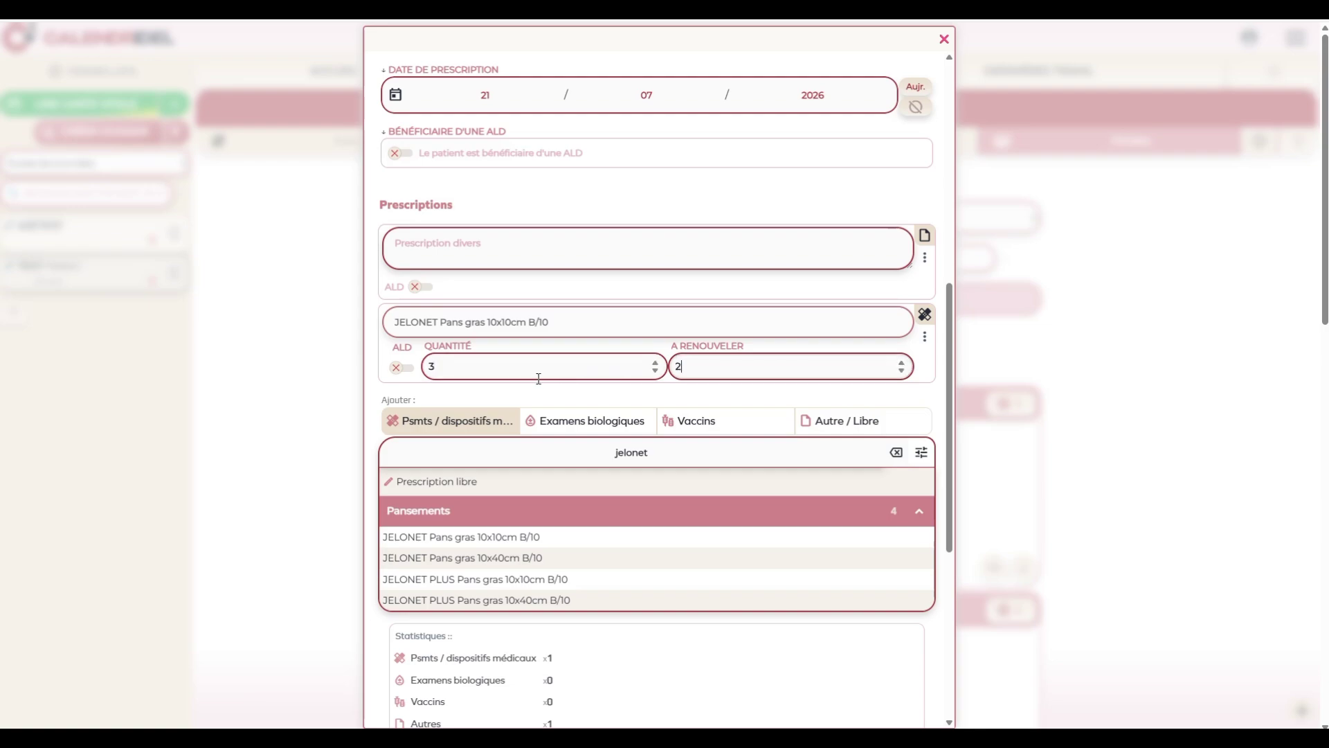
{"action": "left_click", "coordinate": [401, 369]}
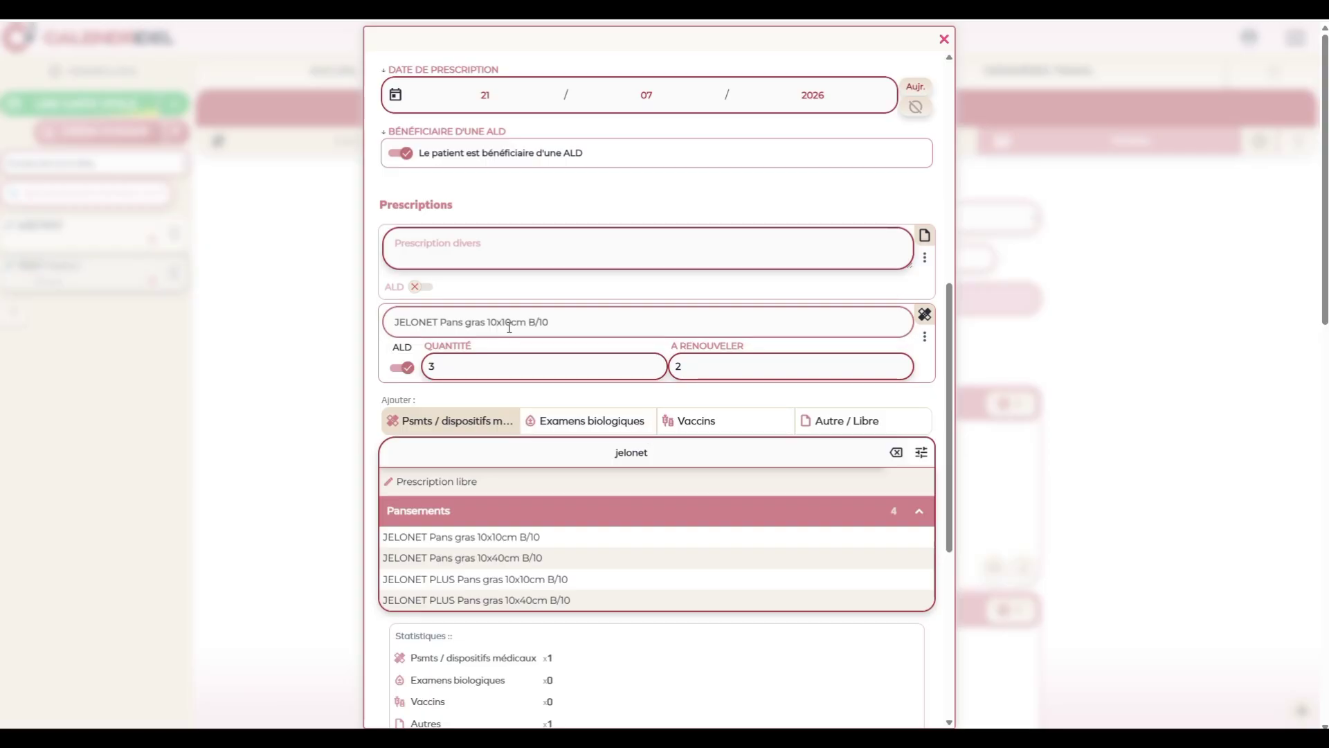
- Remove both the JELONET line and the empty free-text line from the prescription
{"action": "left_click", "coordinate": [926, 339]}
{"action": "left_click", "coordinate": [837, 389]}
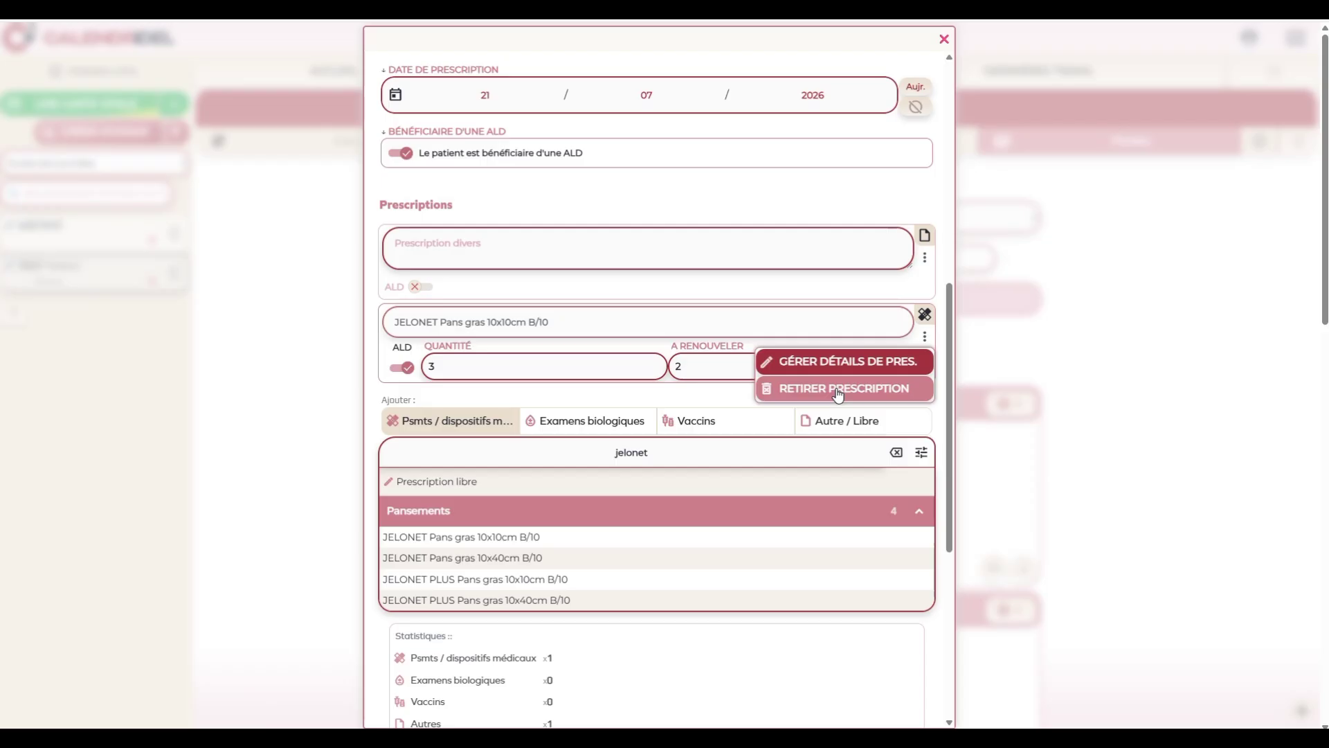
{"action": "left_click", "coordinate": [838, 389]}
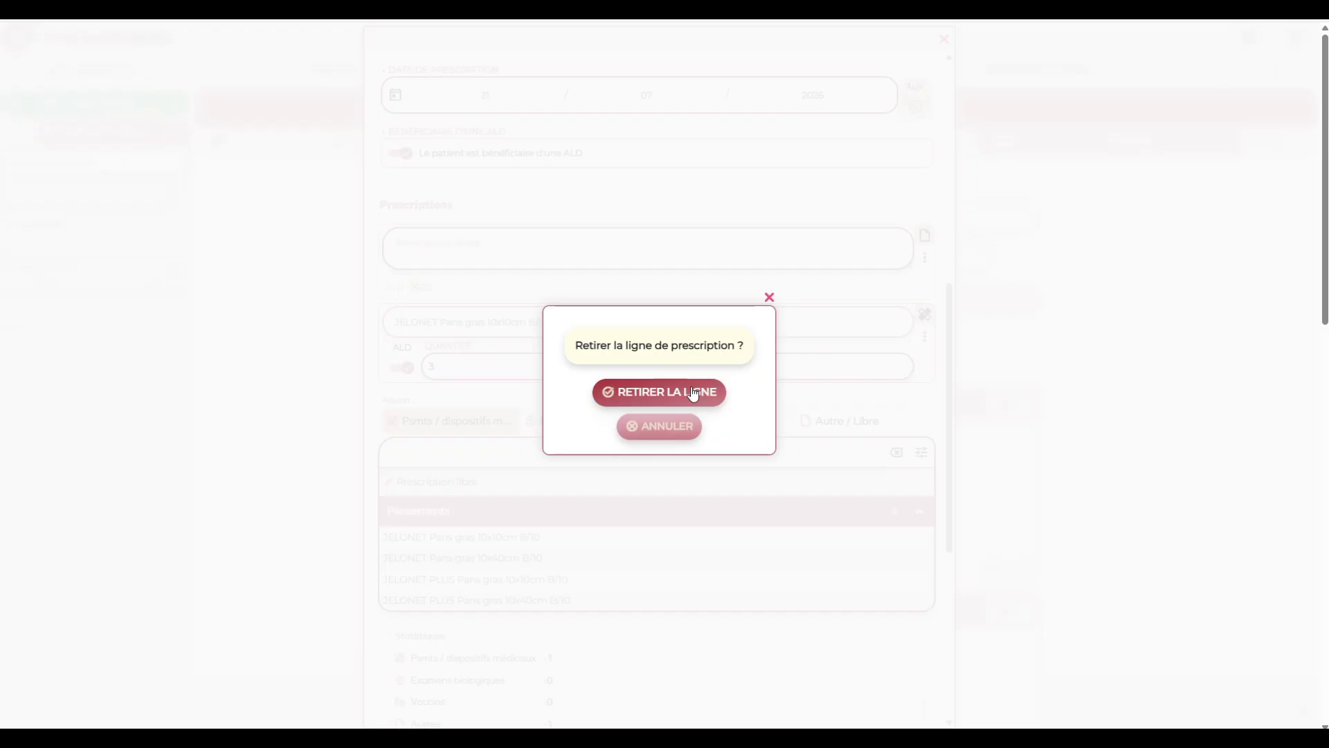
{"action": "left_click", "coordinate": [692, 392]}
{"action": "left_click", "coordinate": [925, 257]}
{"action": "left_click", "coordinate": [842, 284]}
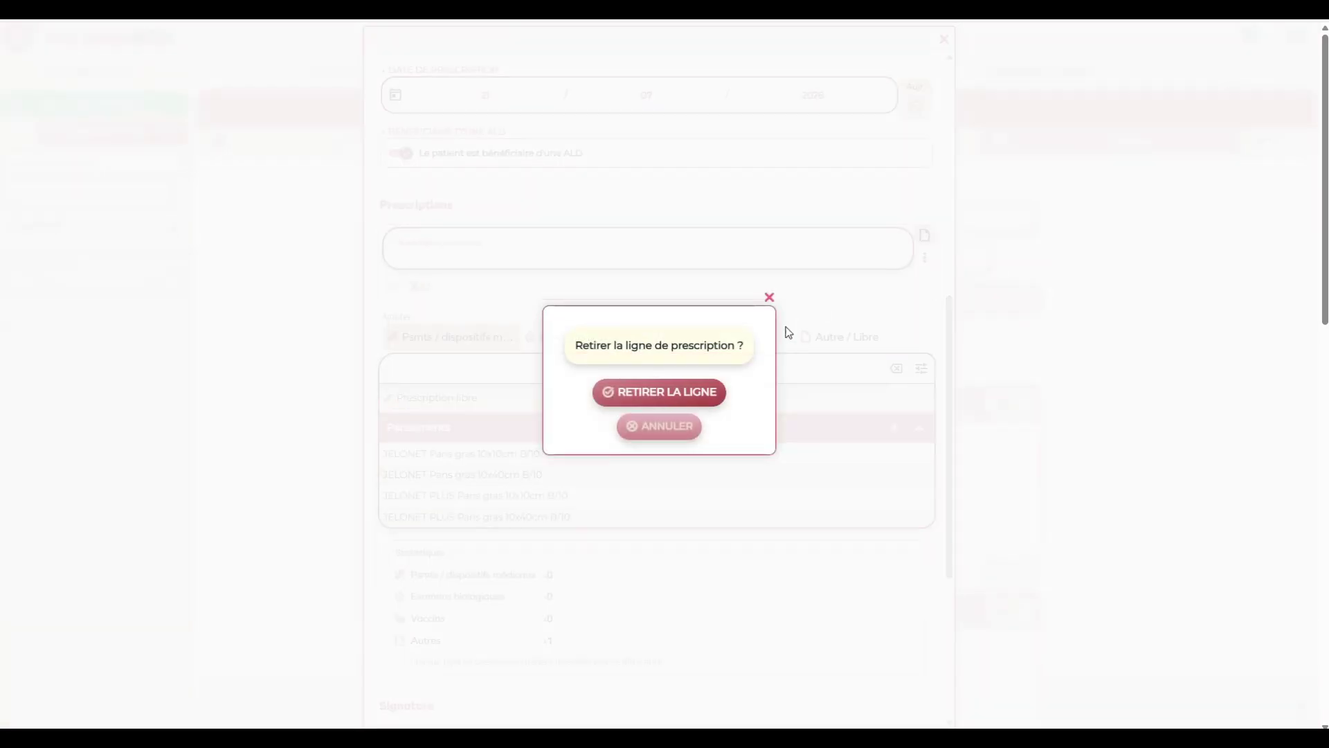
{"action": "left_click", "coordinate": [692, 389]}
- Add JELONET Pans gras 10x10cm B/10 to the prescription again and open a details field for it
{"action": "left_click", "coordinate": [564, 375]}
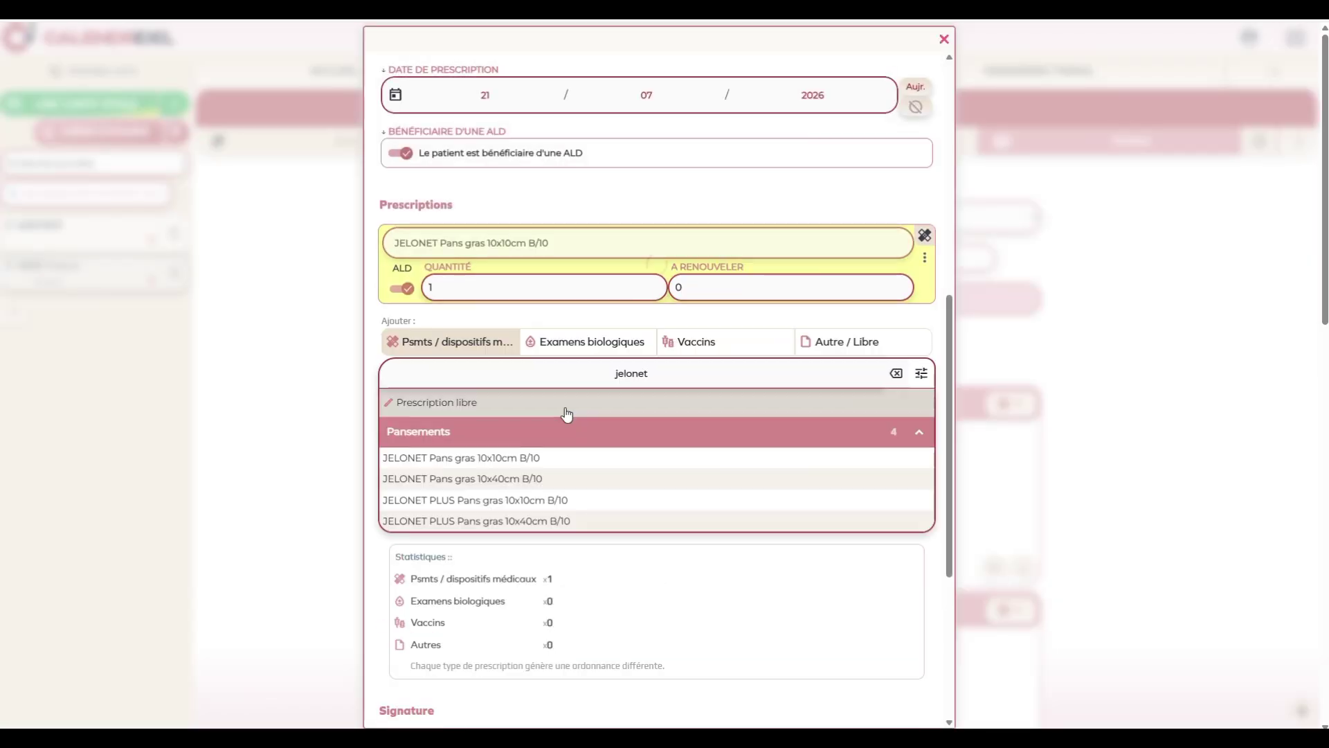
{"action": "left_click", "coordinate": [927, 257]}
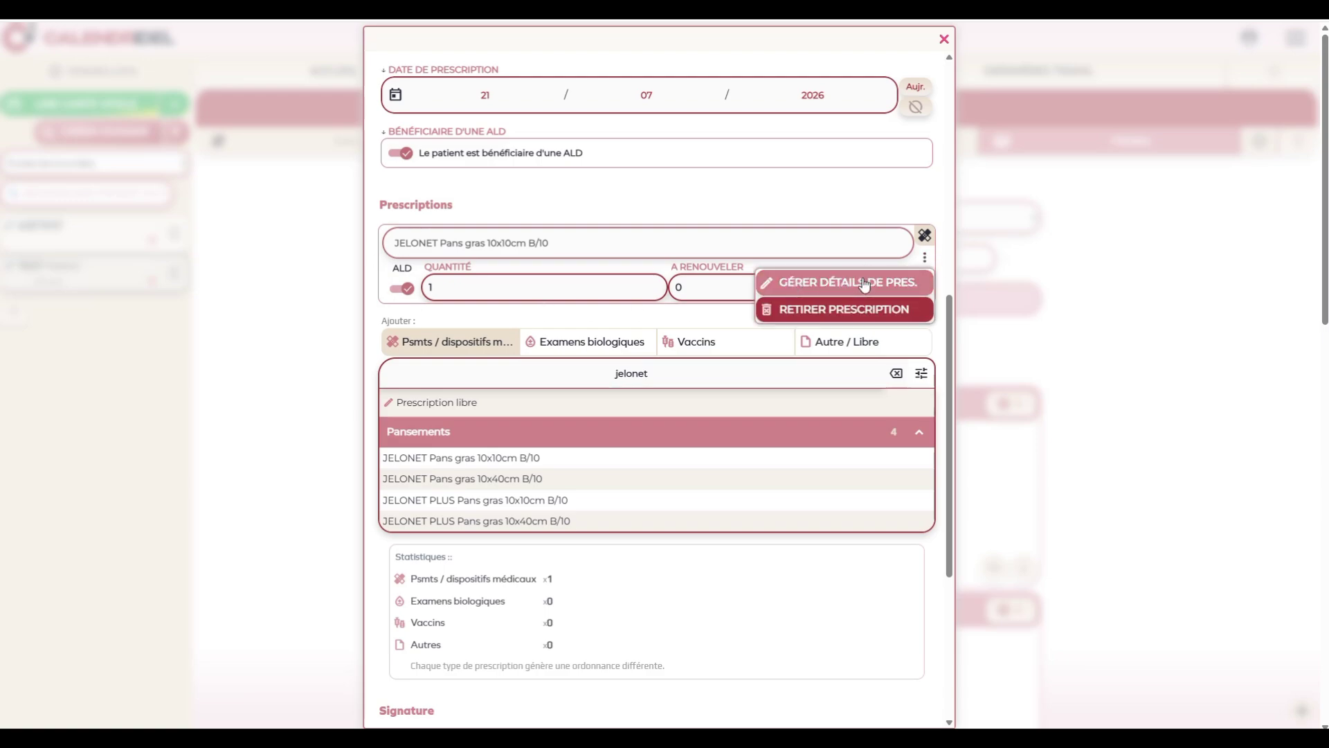
{"action": "left_click", "coordinate": [865, 283]}
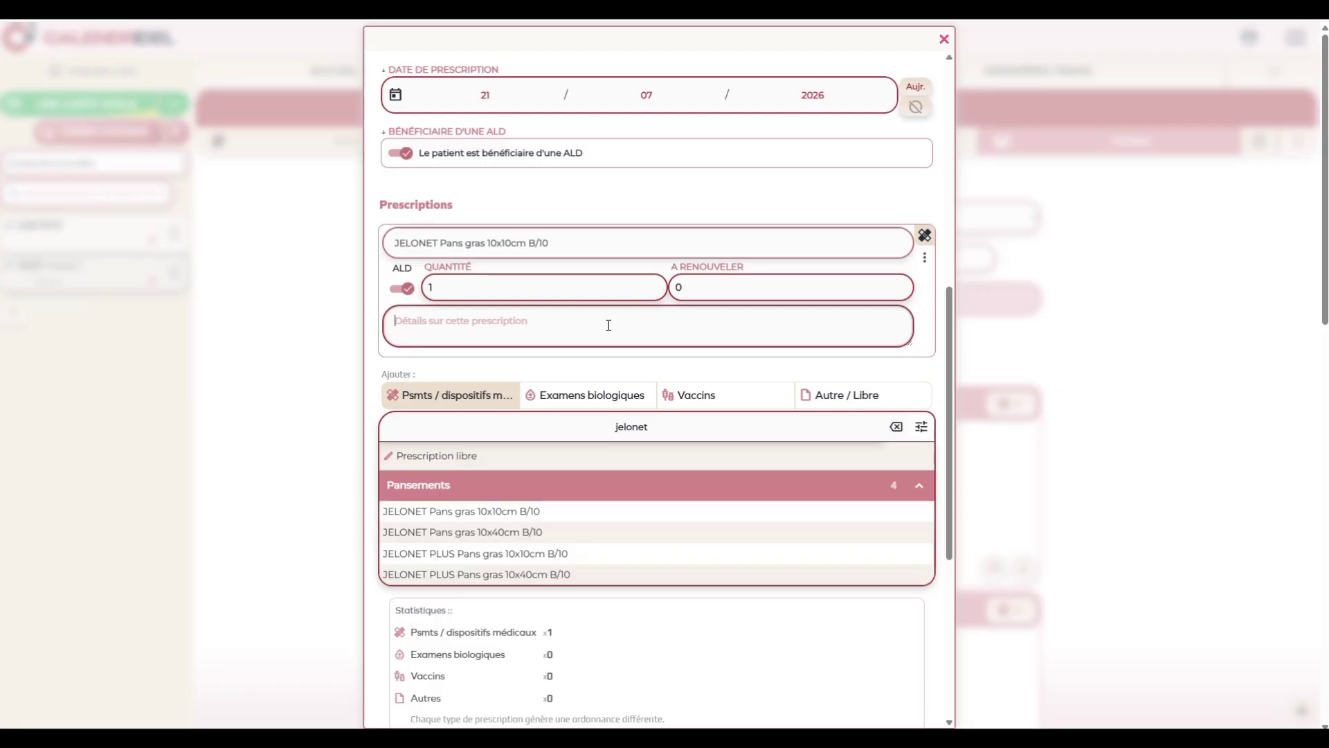
- Search the dressing catalogue for "compresses" and for "bande", look through the products, and clear the search
{"action": "left_click", "coordinate": [896, 426]}
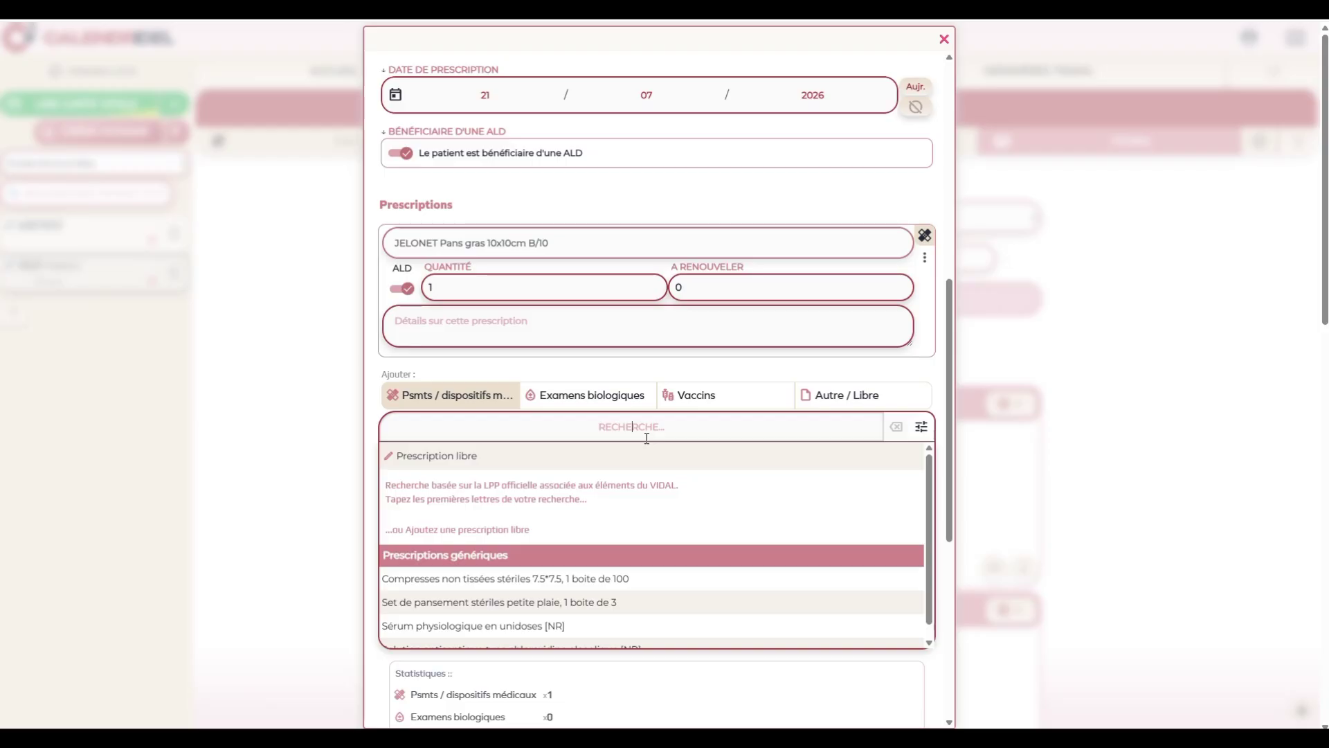
{"action": "type", "text": "compresses"}
{"action": "scroll", "coordinate": [608, 555], "scroll_direction": "down", "scroll_amount": 5}
{"action": "scroll", "coordinate": [571, 609], "scroll_direction": "down", "scroll_amount": 1}
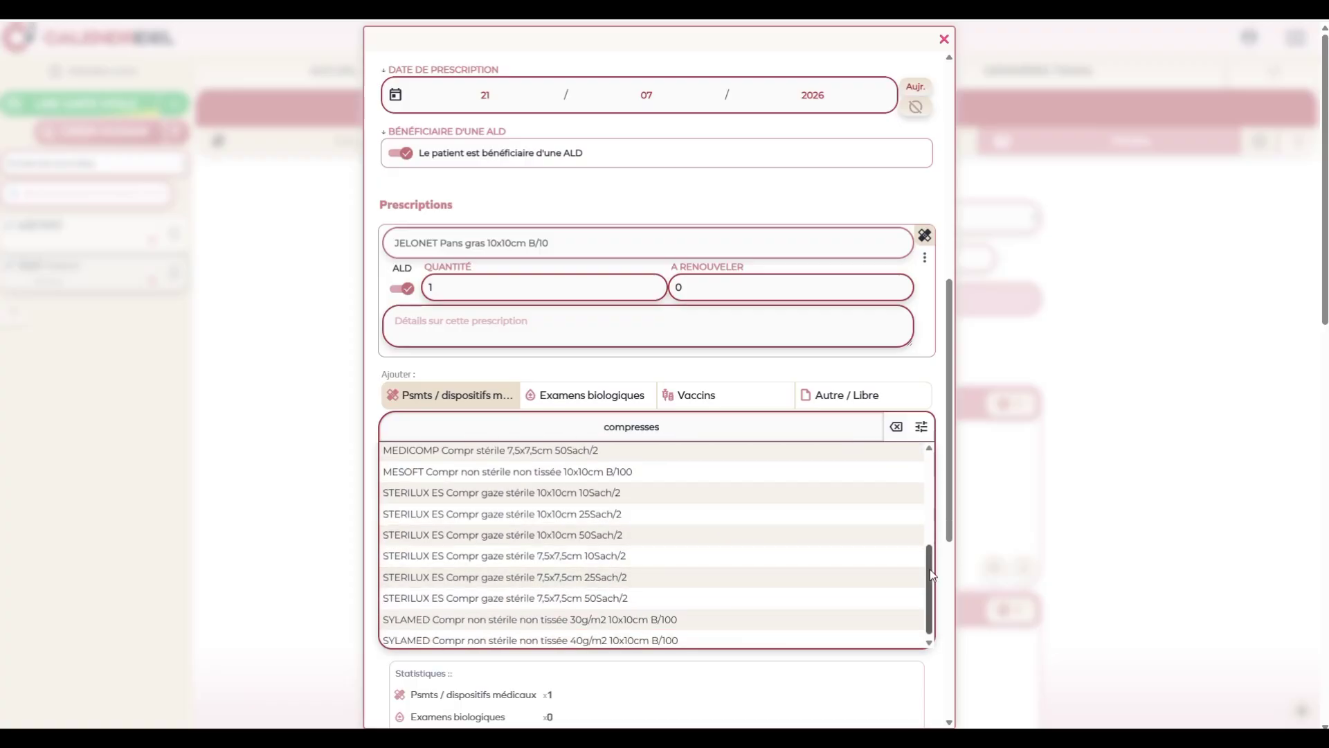
{"action": "scroll", "coordinate": [685, 485], "scroll_direction": "up", "scroll_amount": 10}
{"action": "double_click", "coordinate": [681, 431]}
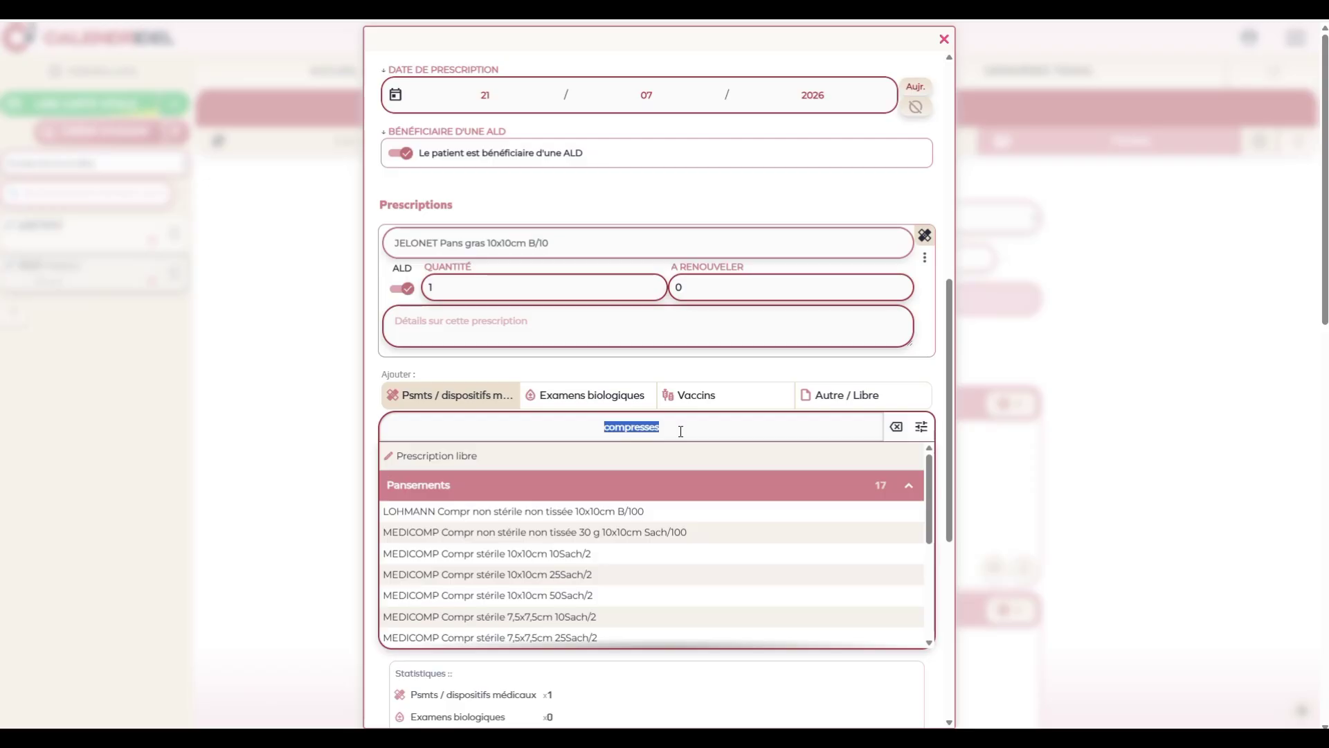
{"action": "type", "text": "bande"}
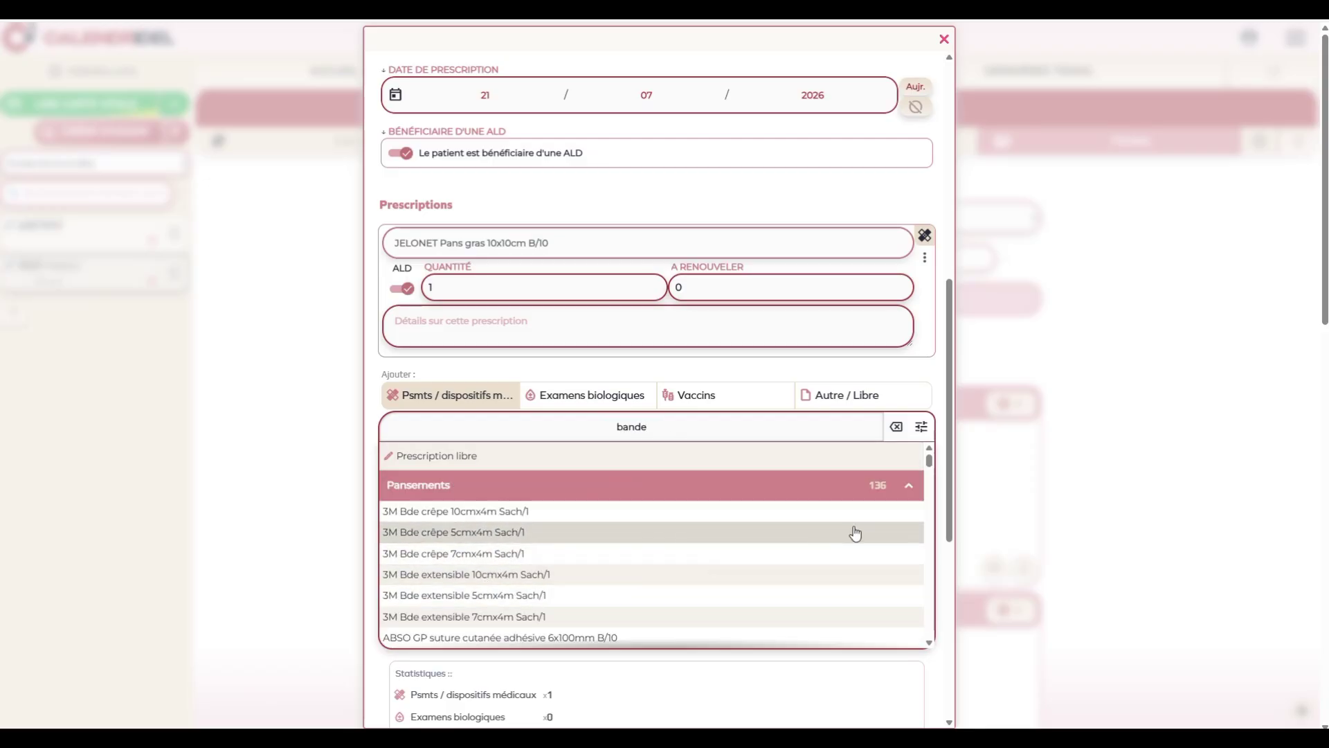
{"action": "mouse_move", "coordinate": [929, 463]}
{"action": "left_mouse_down"}
{"action": "mouse_move", "coordinate": [920, 528]}
{"action": "mouse_move", "coordinate": [928, 457]}
{"action": "left_mouse_up"}
{"action": "left_click", "coordinate": [897, 427]}
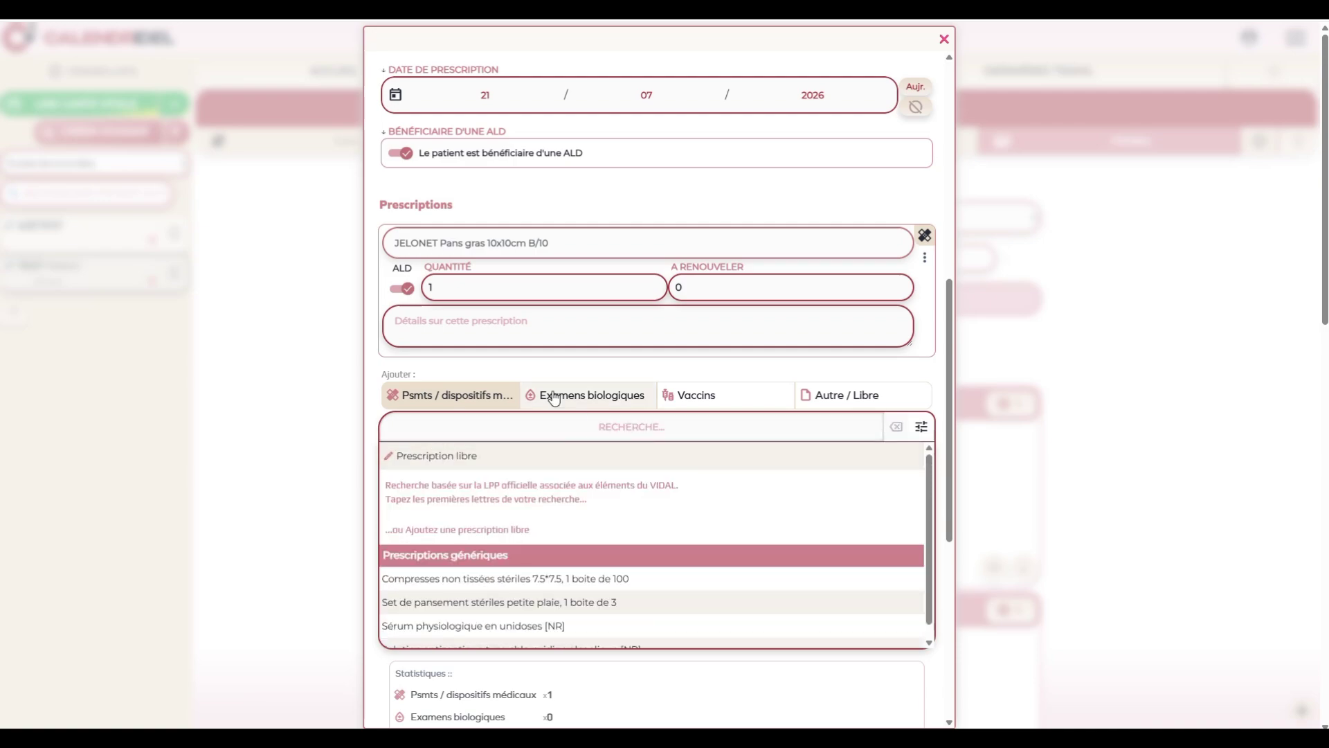
- Browse the biological examinations available for prescription and collapse the Santé Sexuelle group
{"action": "left_click", "coordinate": [584, 396]}
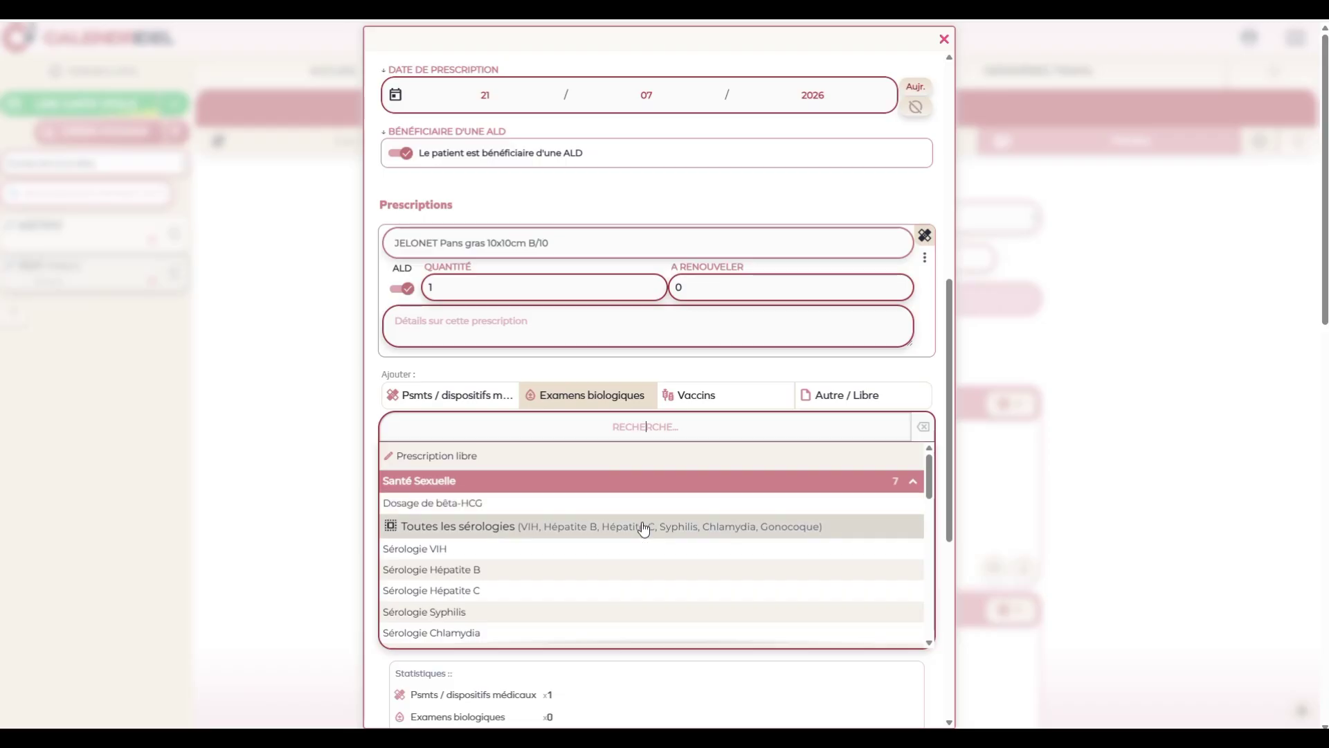
{"action": "scroll", "coordinate": [634, 533], "scroll_direction": "down", "scroll_amount": 1}
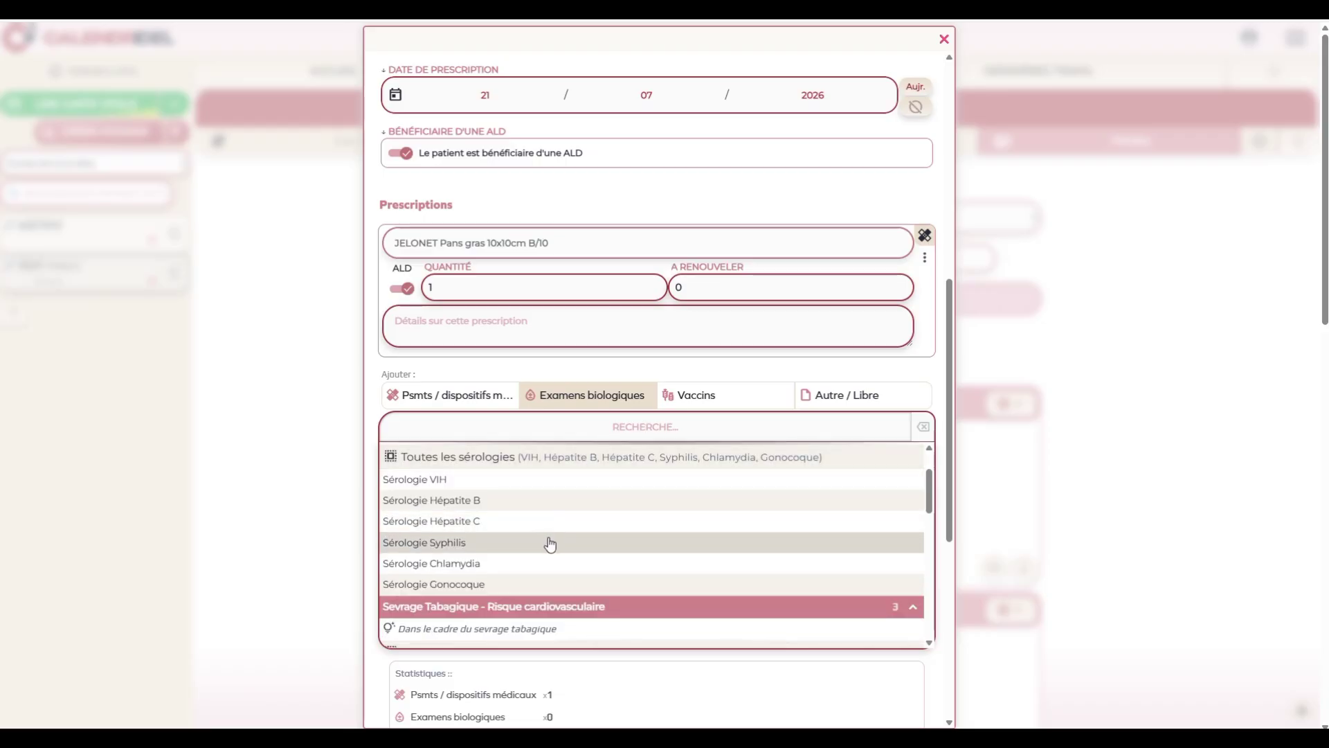
{"action": "scroll", "coordinate": [930, 488], "scroll_direction": "up", "scroll_amount": 1}
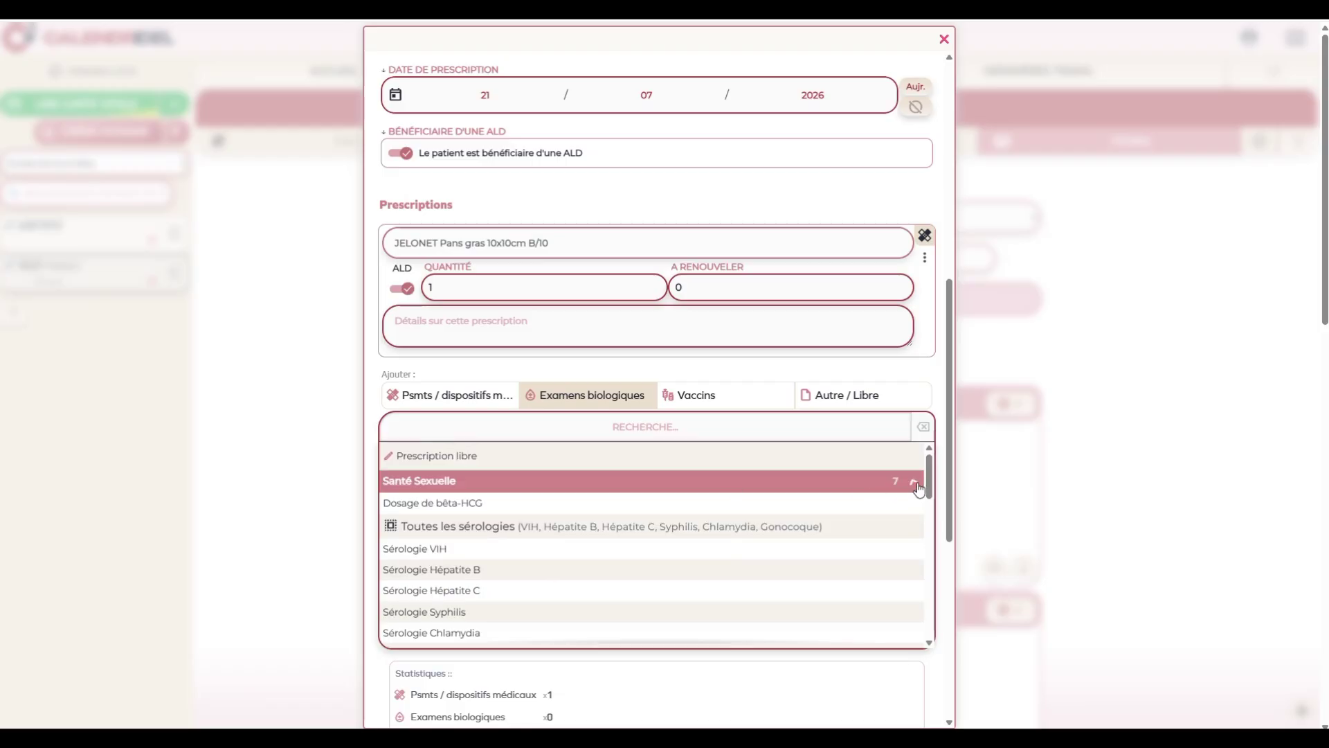
{"action": "left_click", "coordinate": [919, 487]}
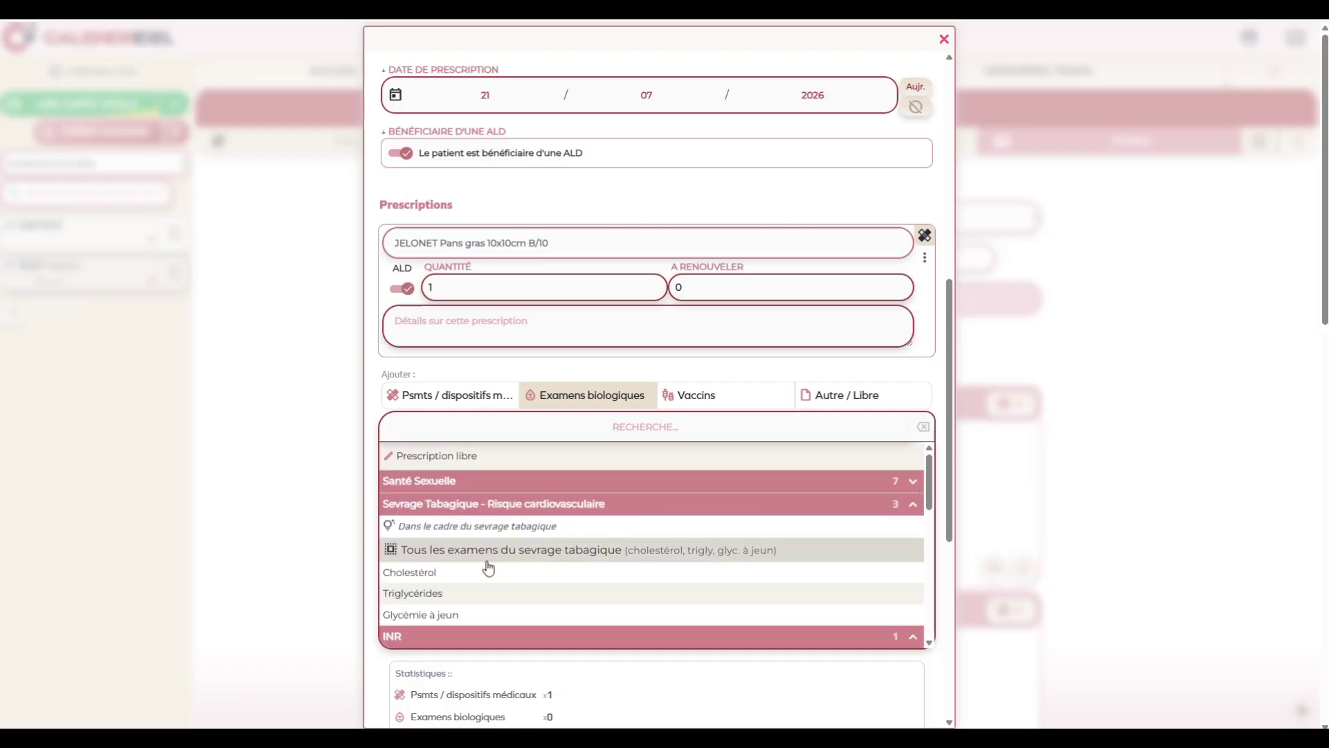
- Review the remaining biological examination groups, from Sevrage Tabagique to Suivi diabète, and collapse each one
{"action": "left_click", "coordinate": [913, 506]}
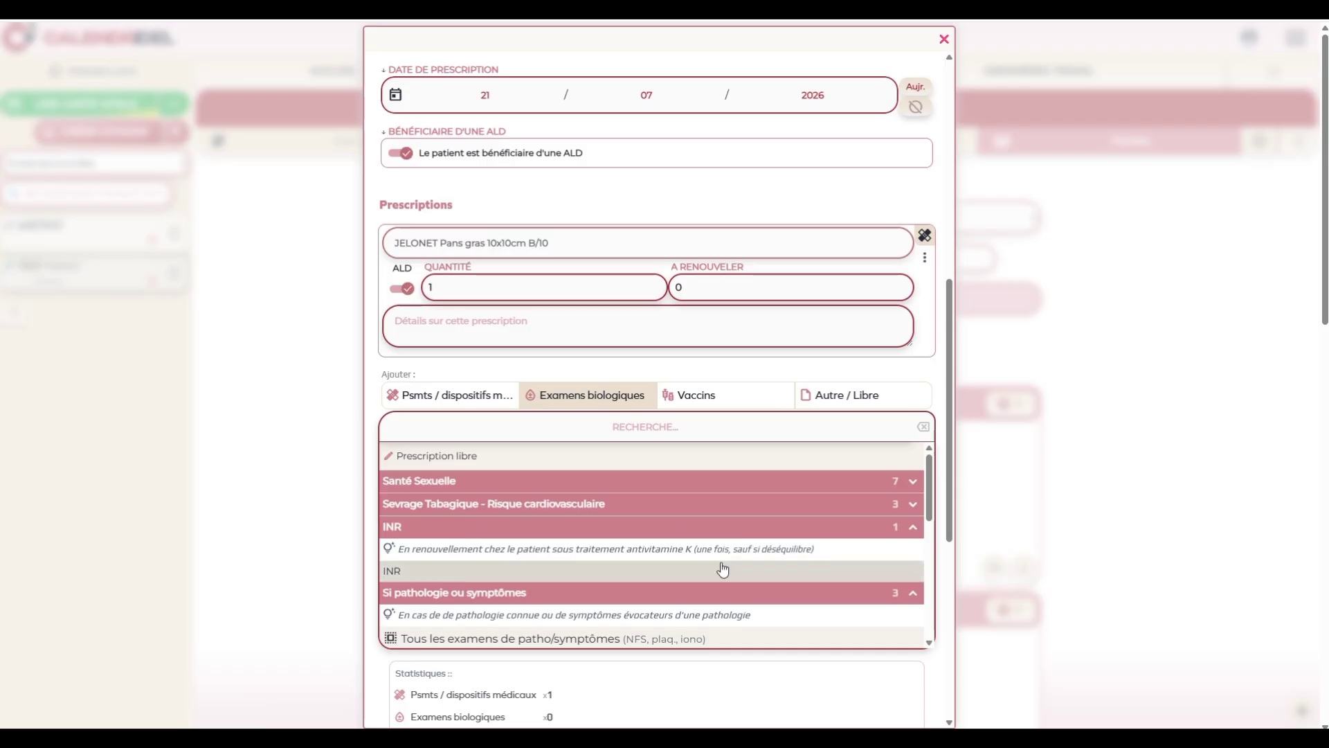
{"action": "left_click", "coordinate": [913, 527]}
{"action": "scroll", "coordinate": [933, 497], "scroll_direction": "down", "scroll_amount": 1}
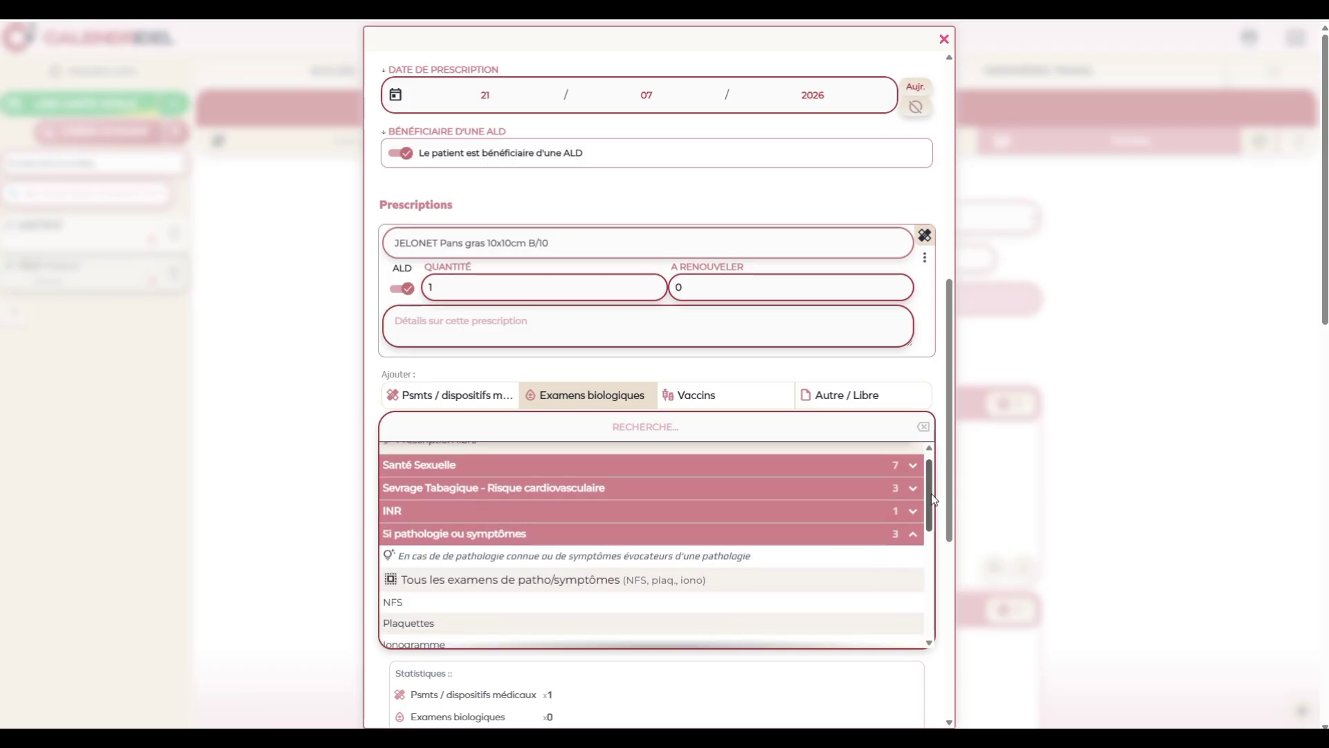
{"action": "scroll", "coordinate": [934, 500], "scroll_direction": "down", "scroll_amount": 2}
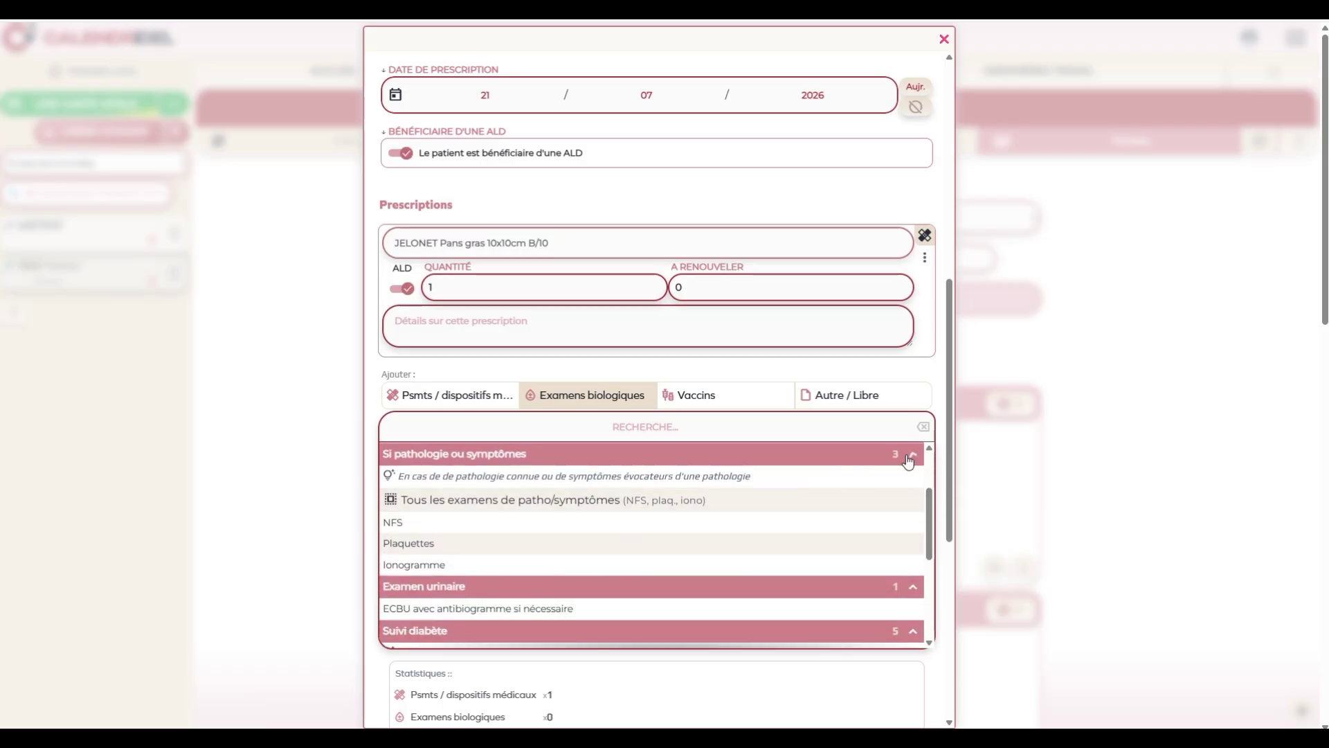
{"action": "left_click", "coordinate": [909, 455]}
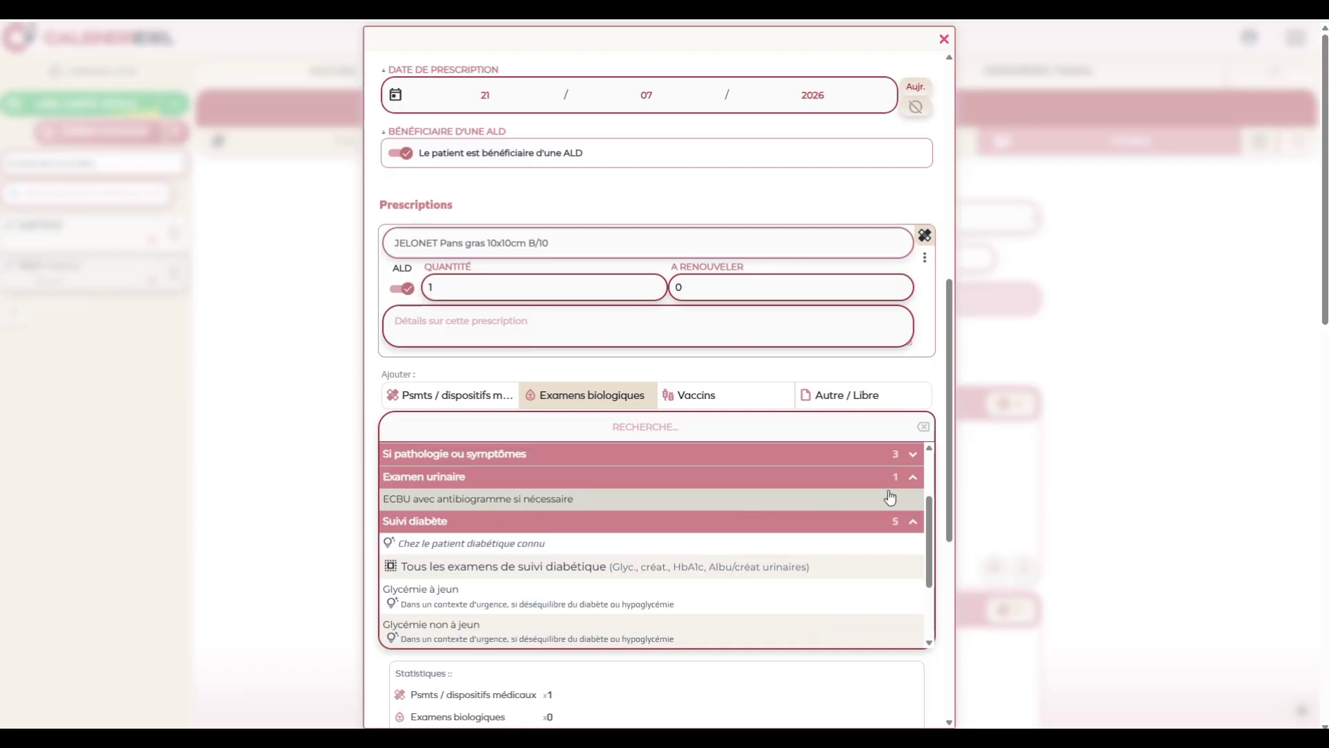
{"action": "scroll", "coordinate": [931, 547], "scroll_direction": "down", "scroll_amount": 4}
{"action": "scroll", "coordinate": [928, 553], "scroll_direction": "up", "scroll_amount": 2}
{"action": "left_click", "coordinate": [923, 505]}
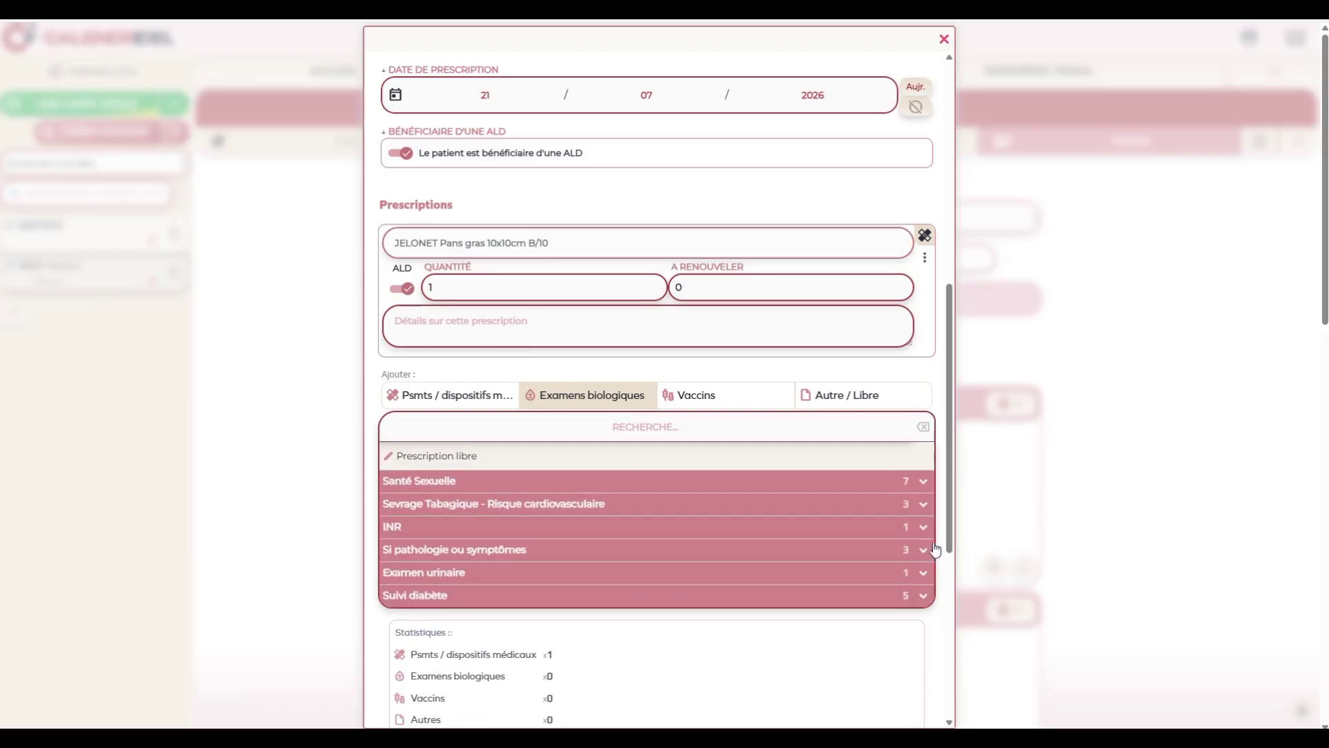
- Add Sérologie VIH and Sérologie Hépatite B from the Santé Sexuelle group, completing them with the full serology set (Toutes les sérologies)
{"action": "left_click", "coordinate": [926, 482]}
{"action": "scroll", "coordinate": [623, 534], "scroll_direction": "down", "scroll_amount": 1}
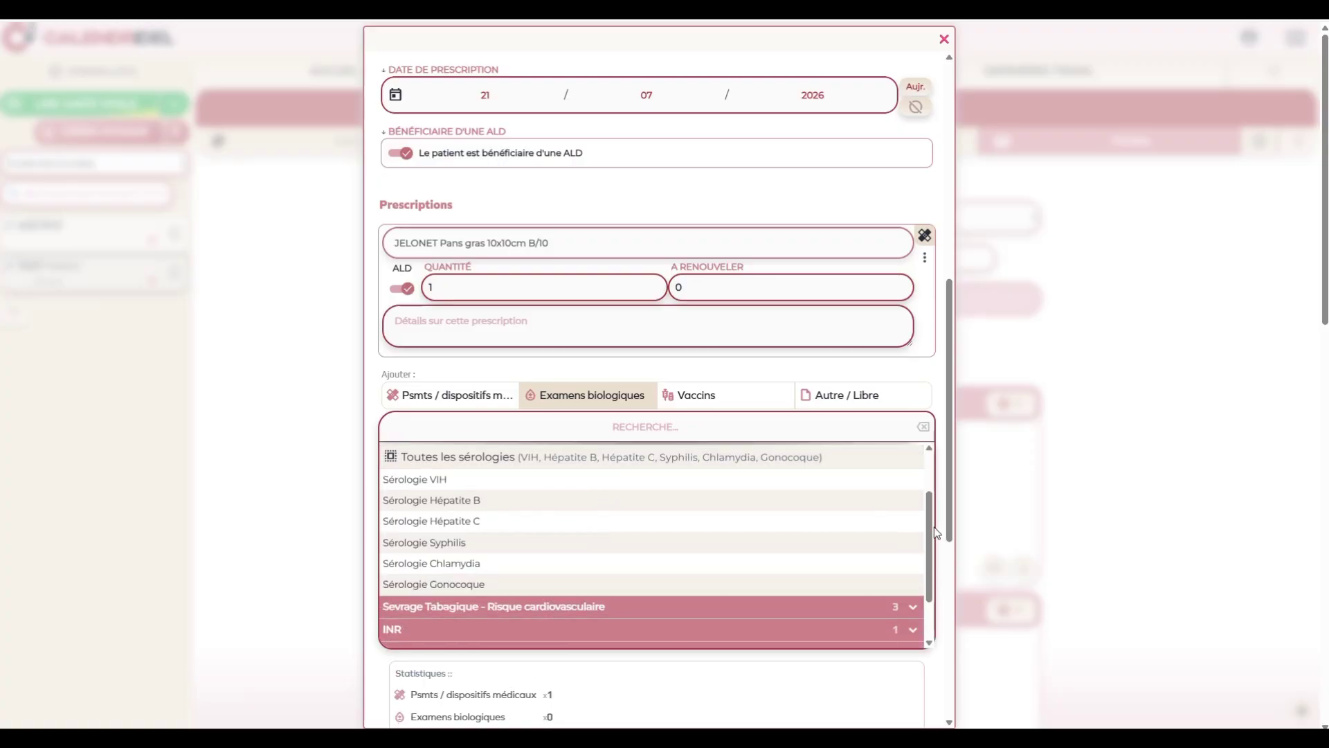
{"action": "scroll", "coordinate": [928, 512], "scroll_direction": "up", "scroll_amount": 1}
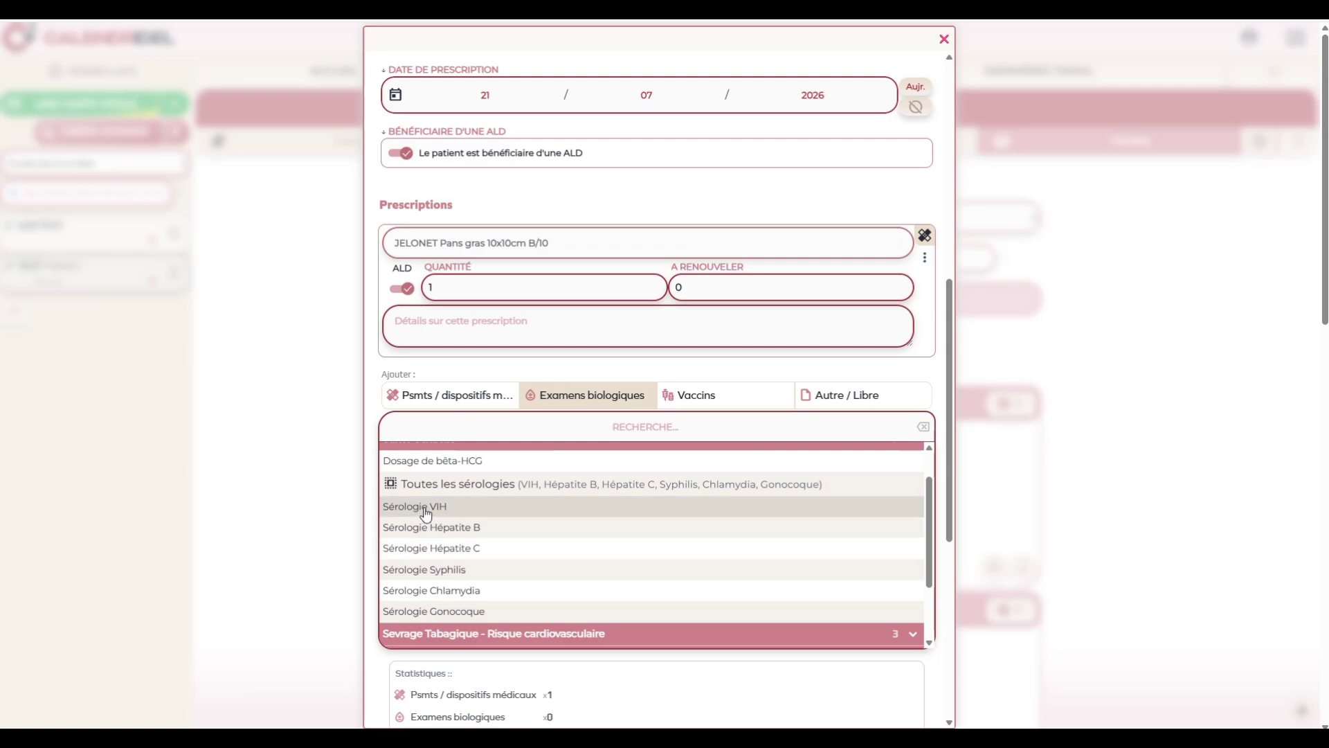
{"action": "left_click", "coordinate": [425, 513]}
{"action": "left_click", "coordinate": [466, 592]}
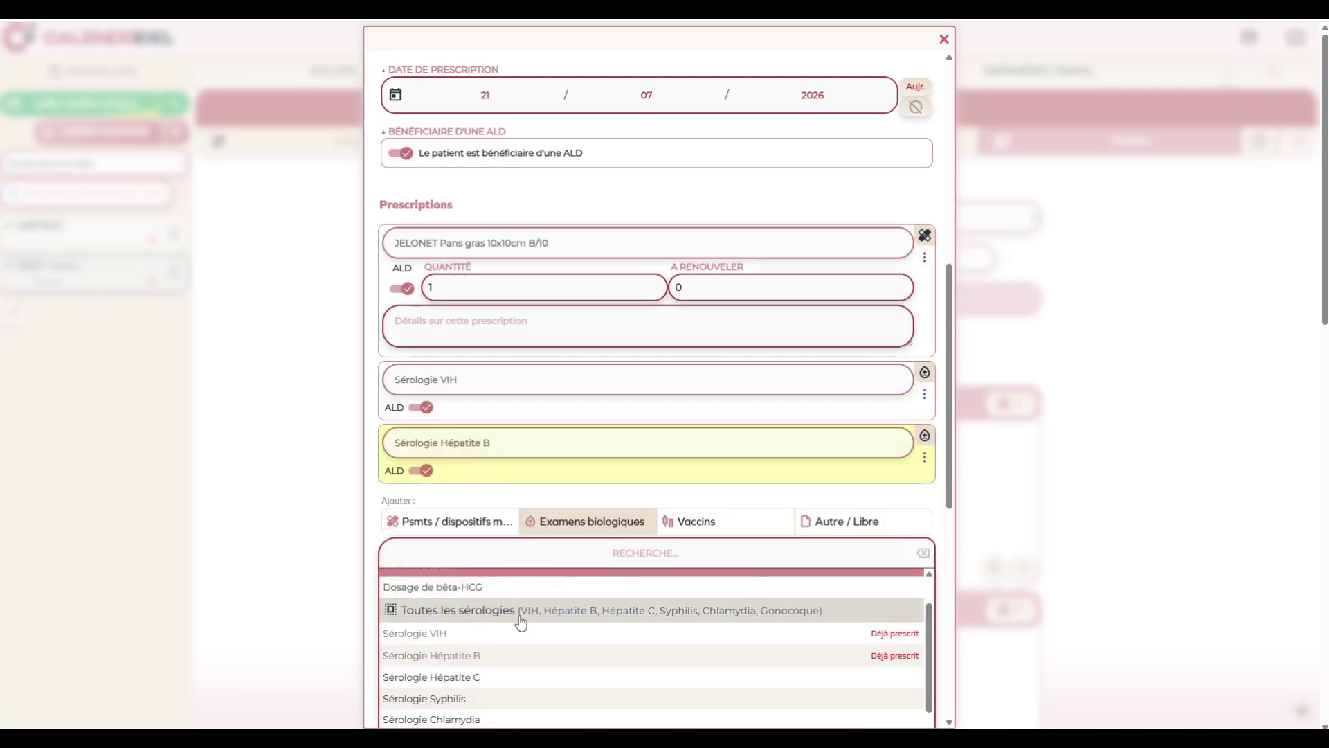
{"action": "left_click", "coordinate": [464, 615]}
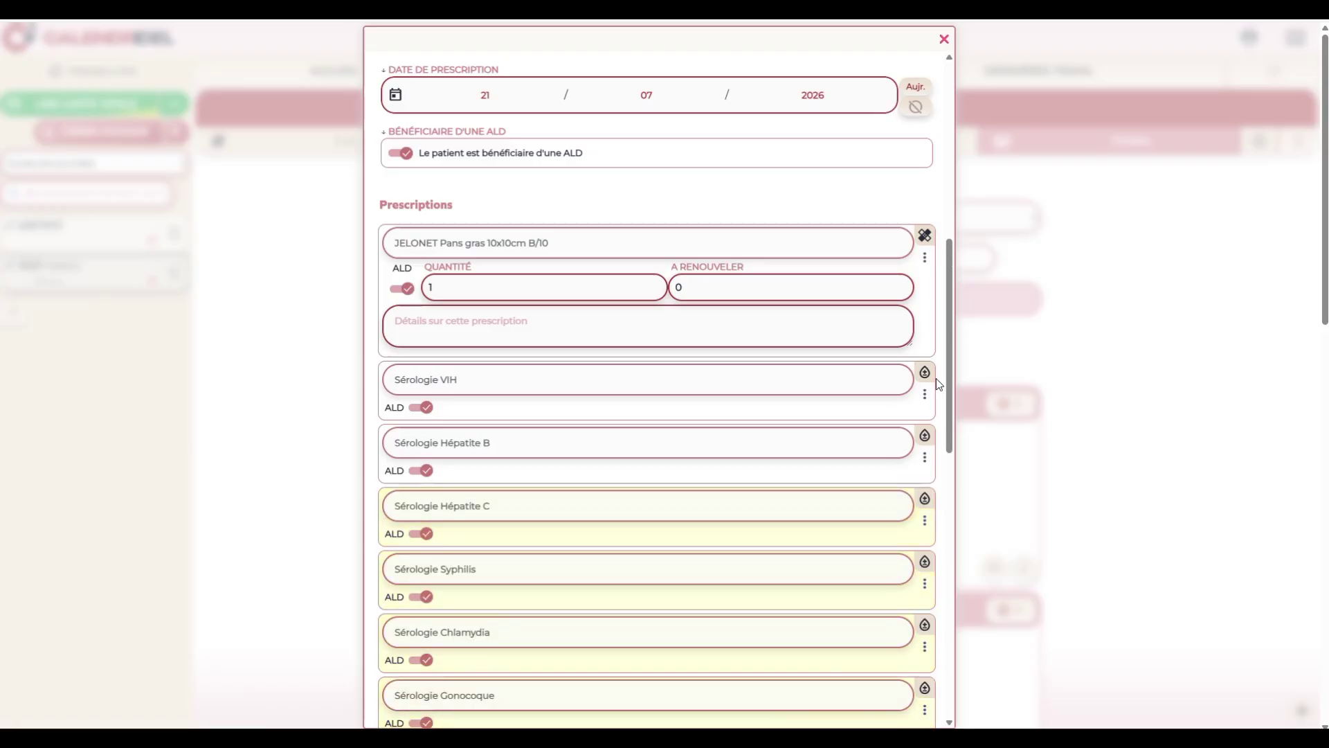
- Open a prescription details field for the Sérologie Gonocoque line
{"action": "left_click_drag", "start_coordinate": [945, 375], "coordinate": [957, 463]}
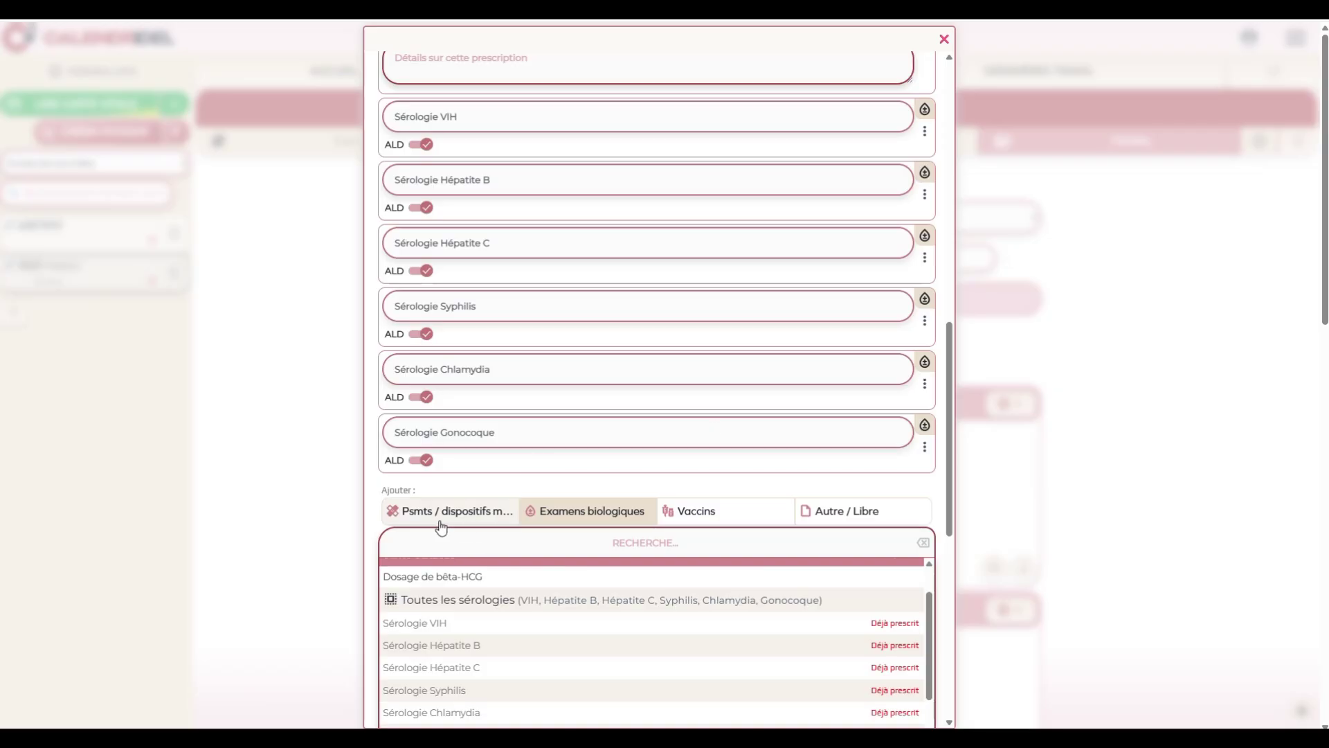
{"action": "left_click", "coordinate": [924, 447]}
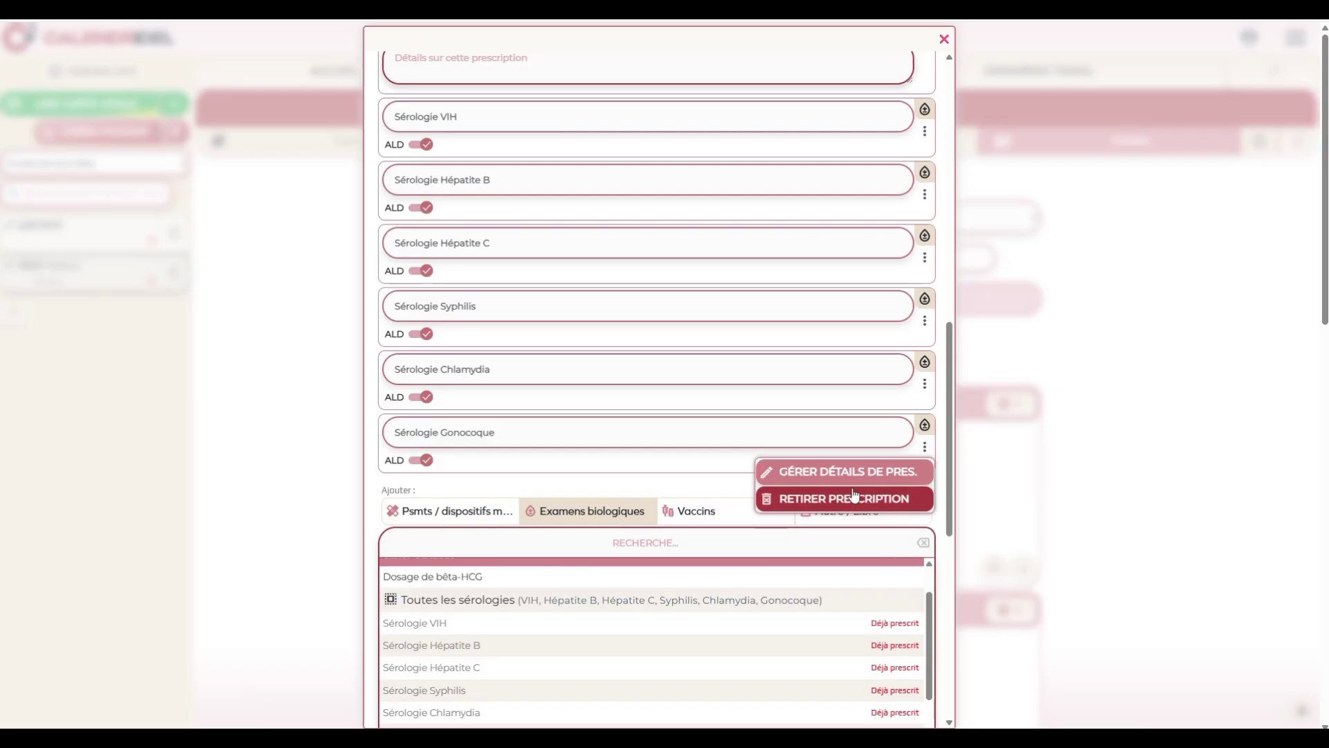
{"action": "left_click", "coordinate": [812, 475]}
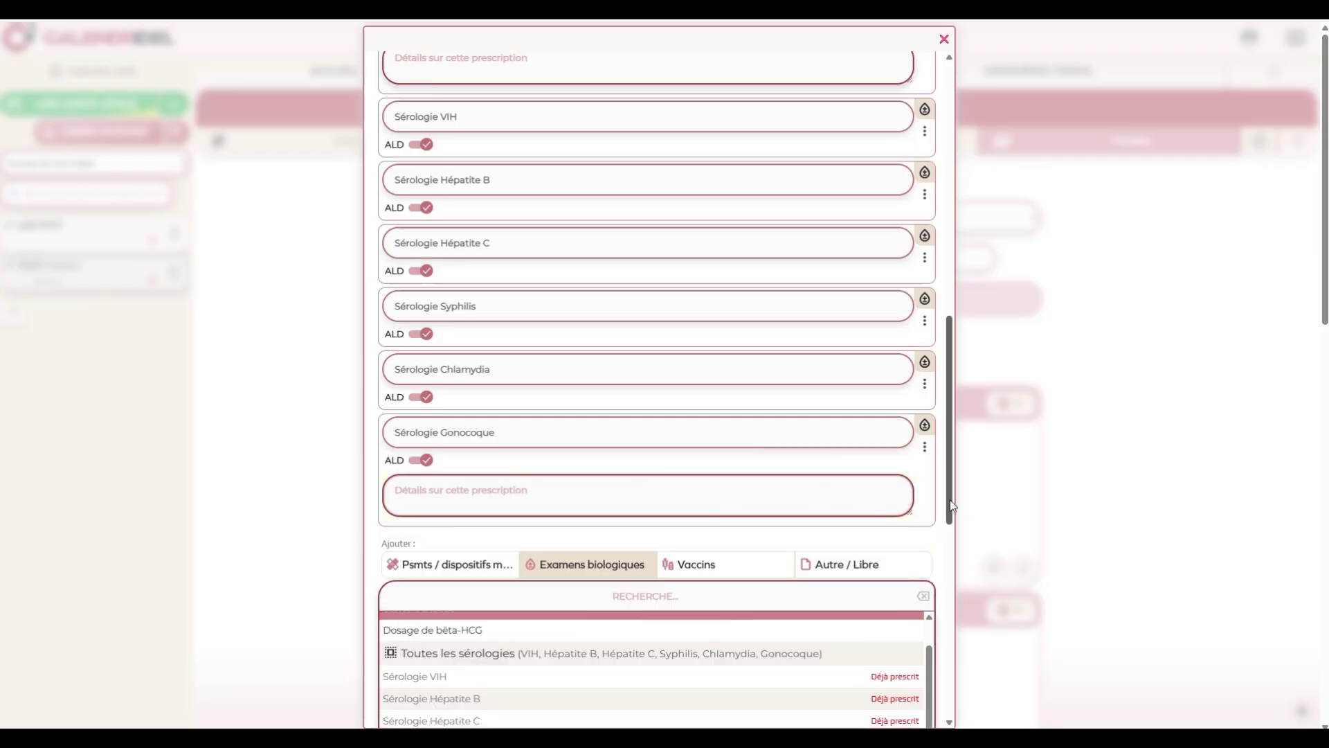
- Browse the vaccines available for prescription, including the products in the DTPC group
{"action": "left_click_drag", "start_coordinate": [950, 500], "coordinate": [948, 569]}
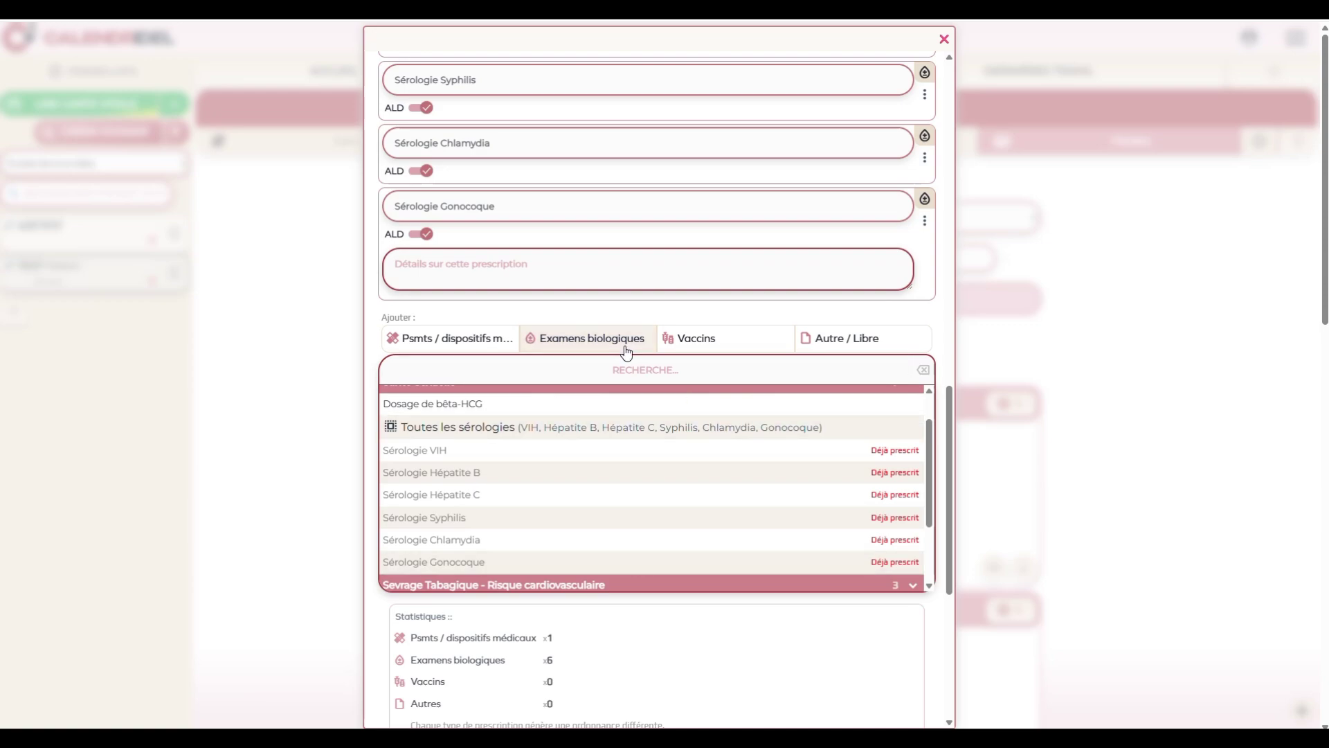
{"action": "left_click", "coordinate": [697, 343]}
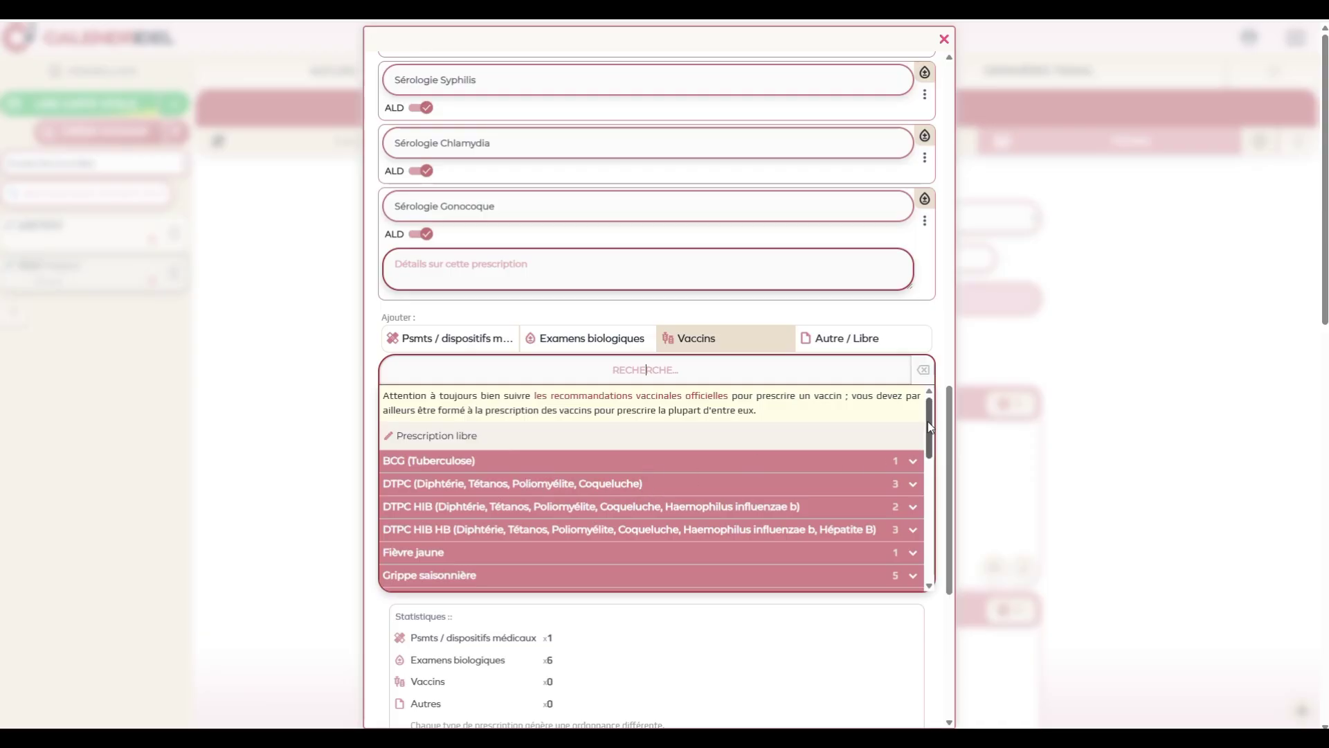
{"action": "left_click_drag", "start_coordinate": [929, 427], "coordinate": [929, 441]}
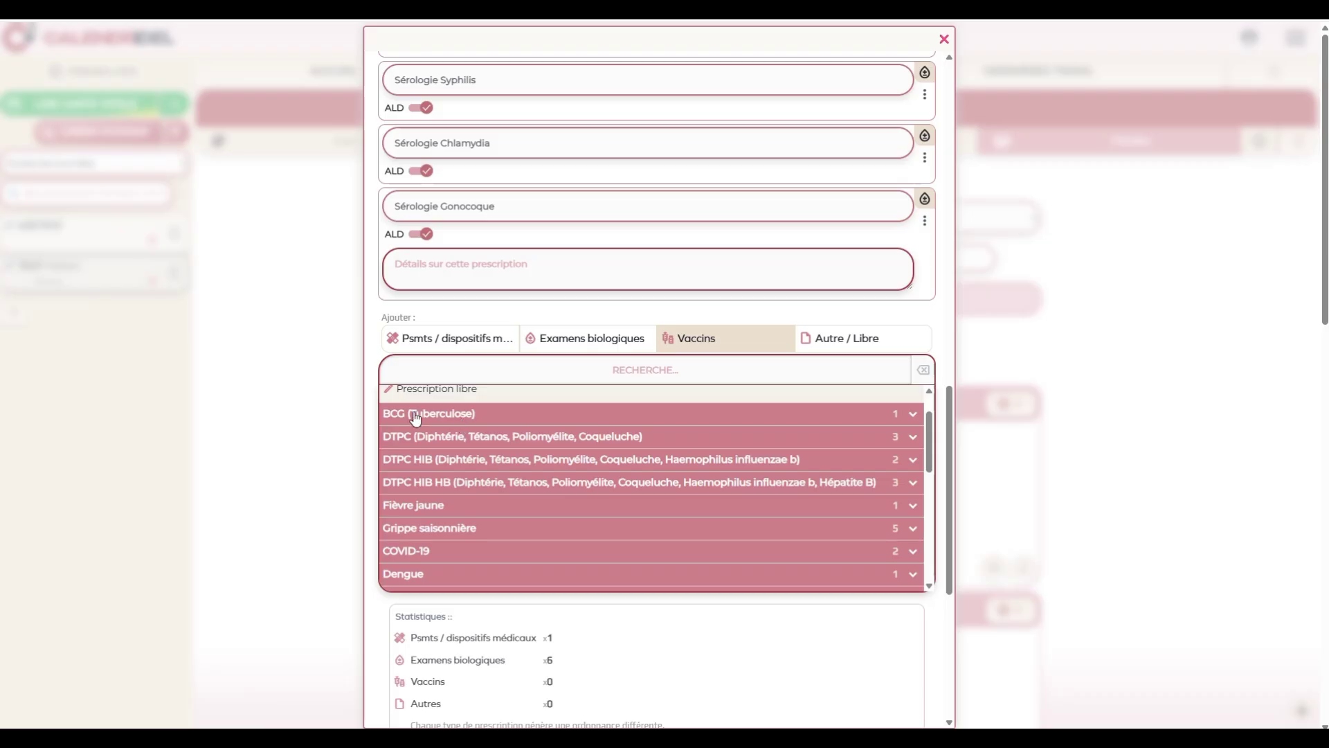
{"action": "scroll", "coordinate": [463, 459], "scroll_direction": "down", "scroll_amount": 3}
{"action": "scroll", "coordinate": [464, 459], "scroll_direction": "down", "scroll_amount": 5}
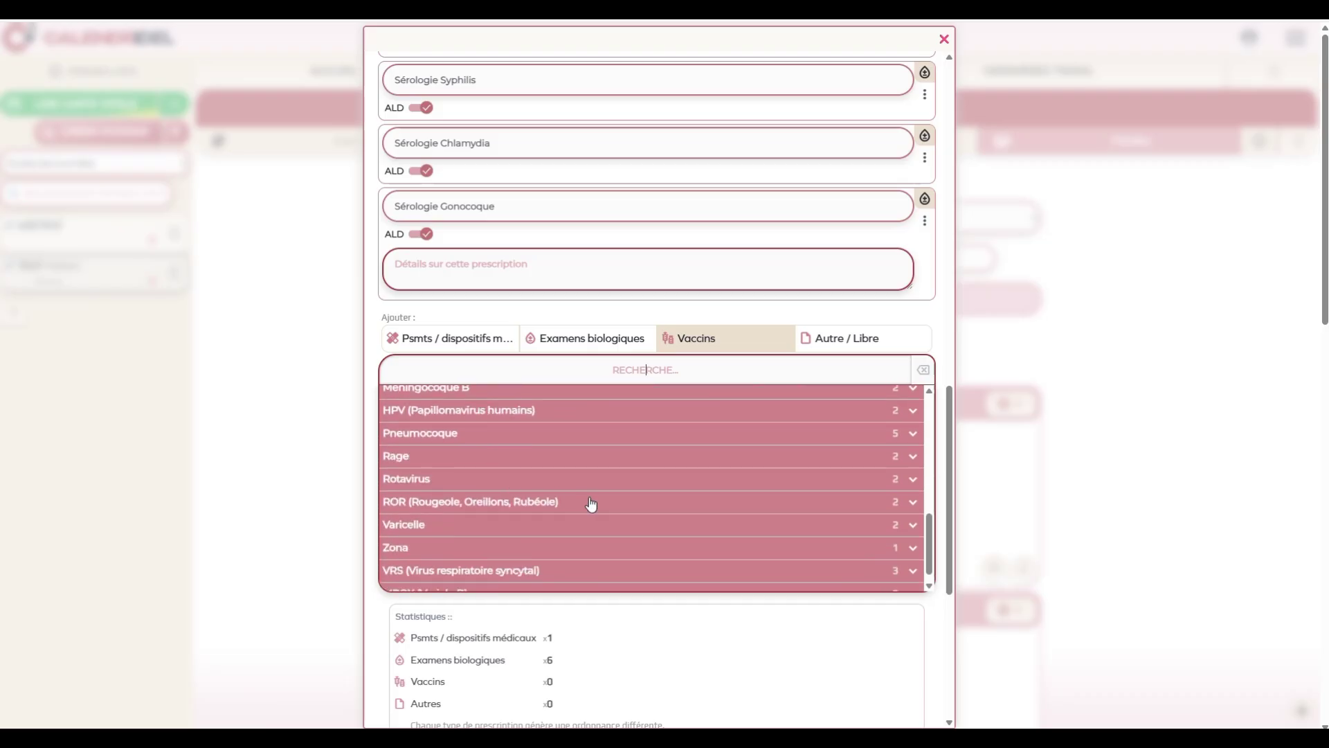
{"action": "left_click_drag", "start_coordinate": [928, 560], "coordinate": [913, 448]}
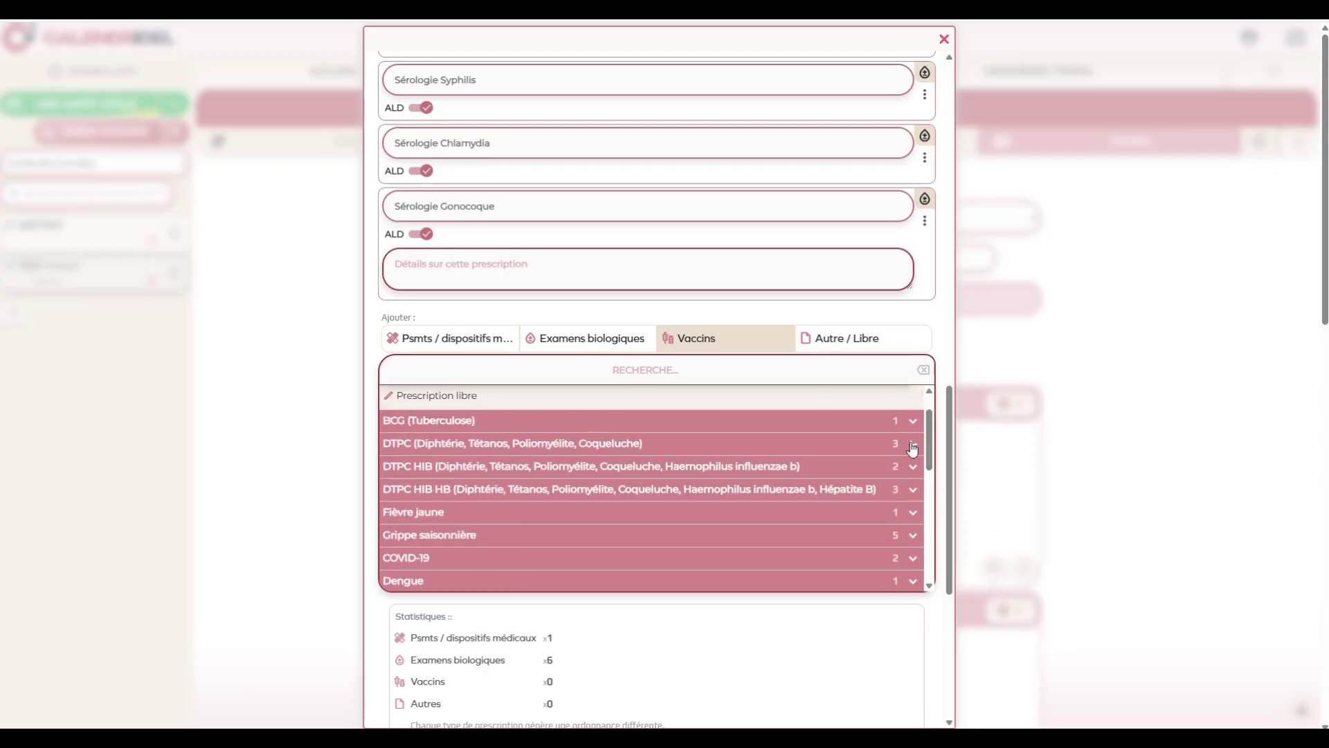
{"action": "left_click", "coordinate": [913, 446]}
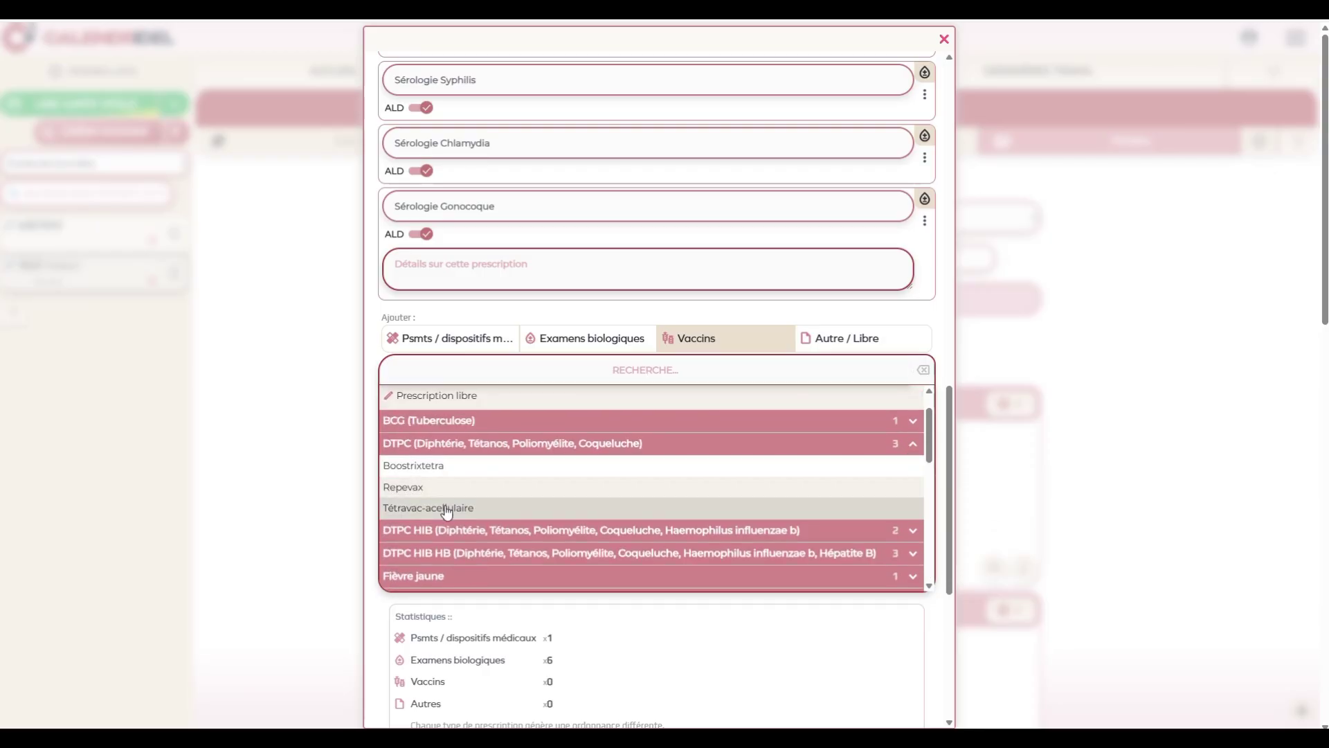
{"action": "left_click", "coordinate": [912, 444]}
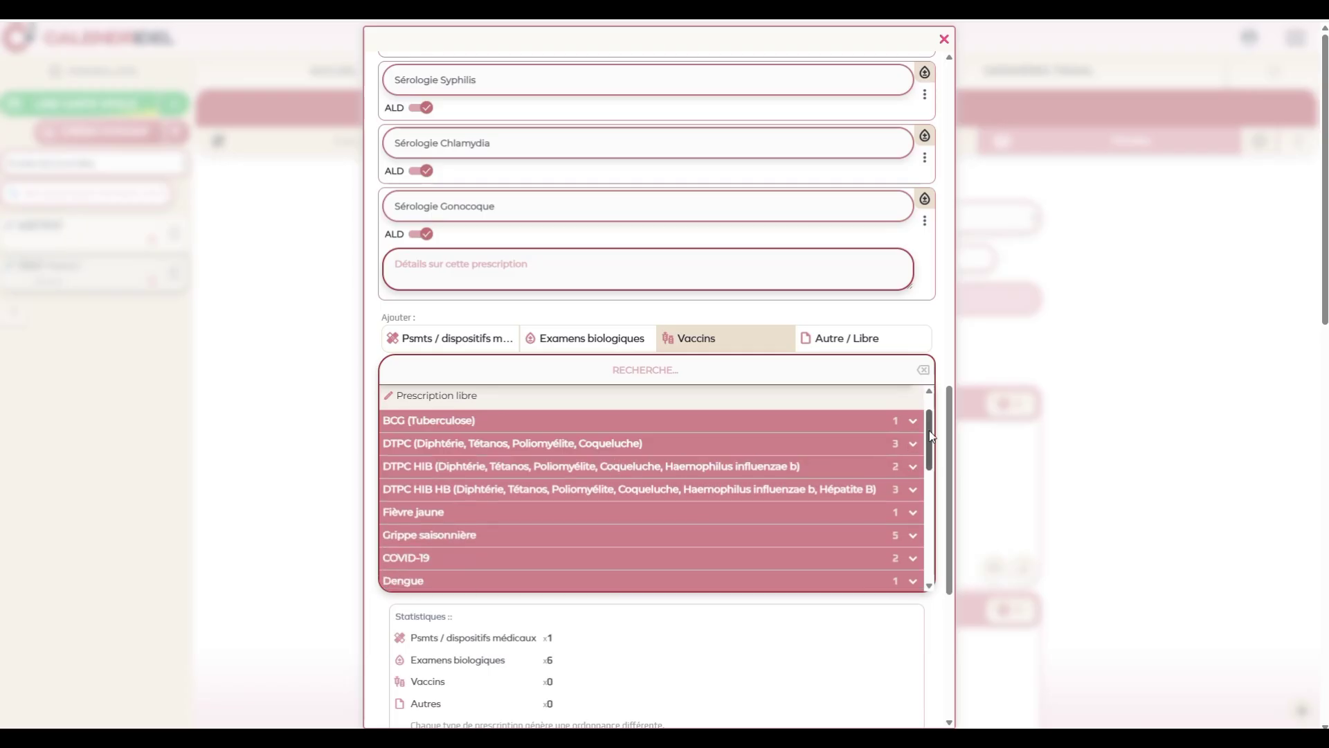
{"action": "scroll", "coordinate": [931, 436], "scroll_direction": "up", "scroll_amount": 1}
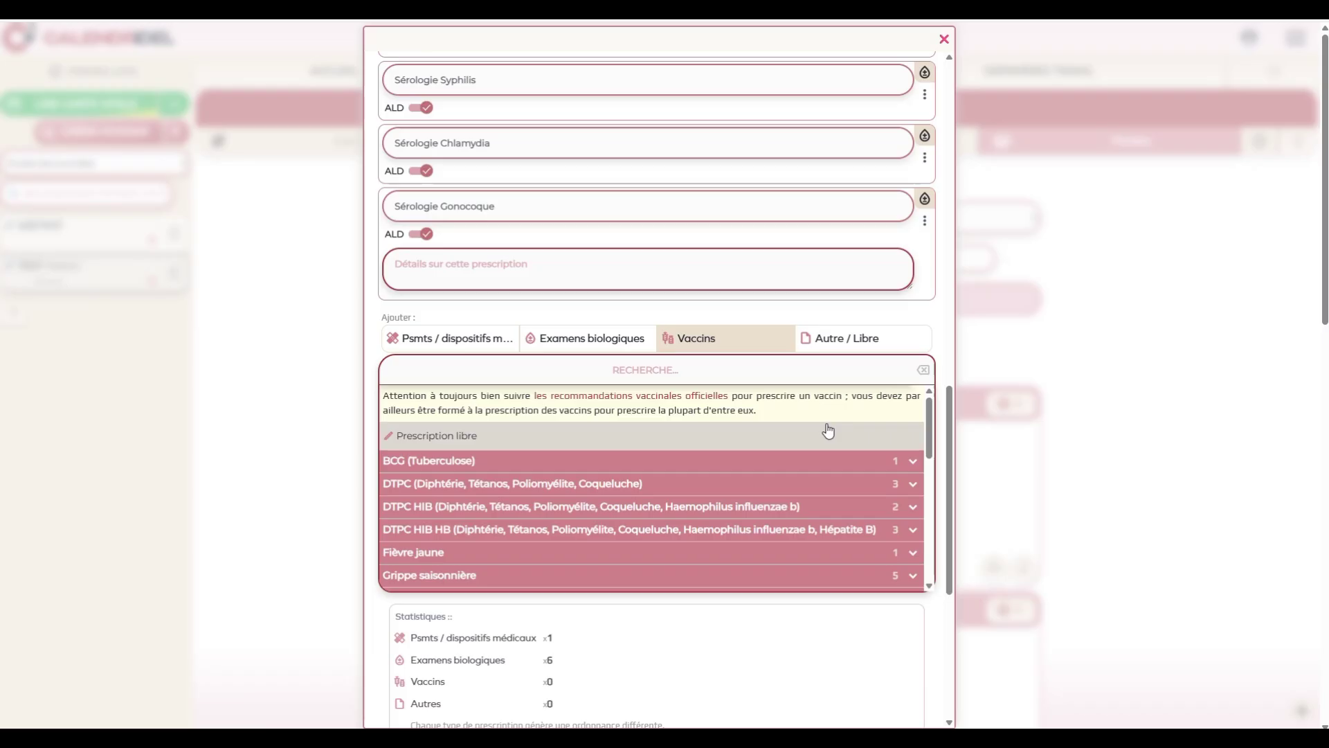
- Add an empty miscellaneous prescription line and look through the dressing and biological examination lists
{"action": "left_click", "coordinate": [842, 345]}
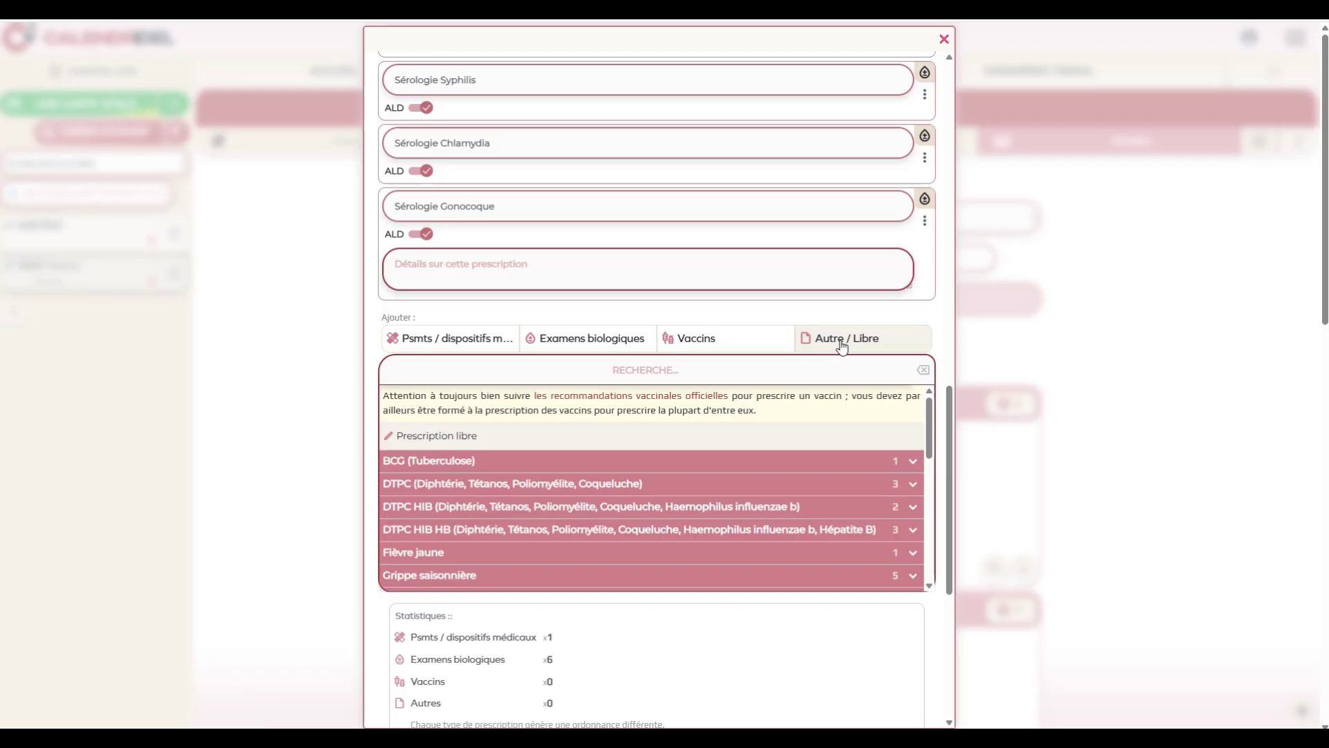
{"action": "left_click", "coordinate": [842, 340]}
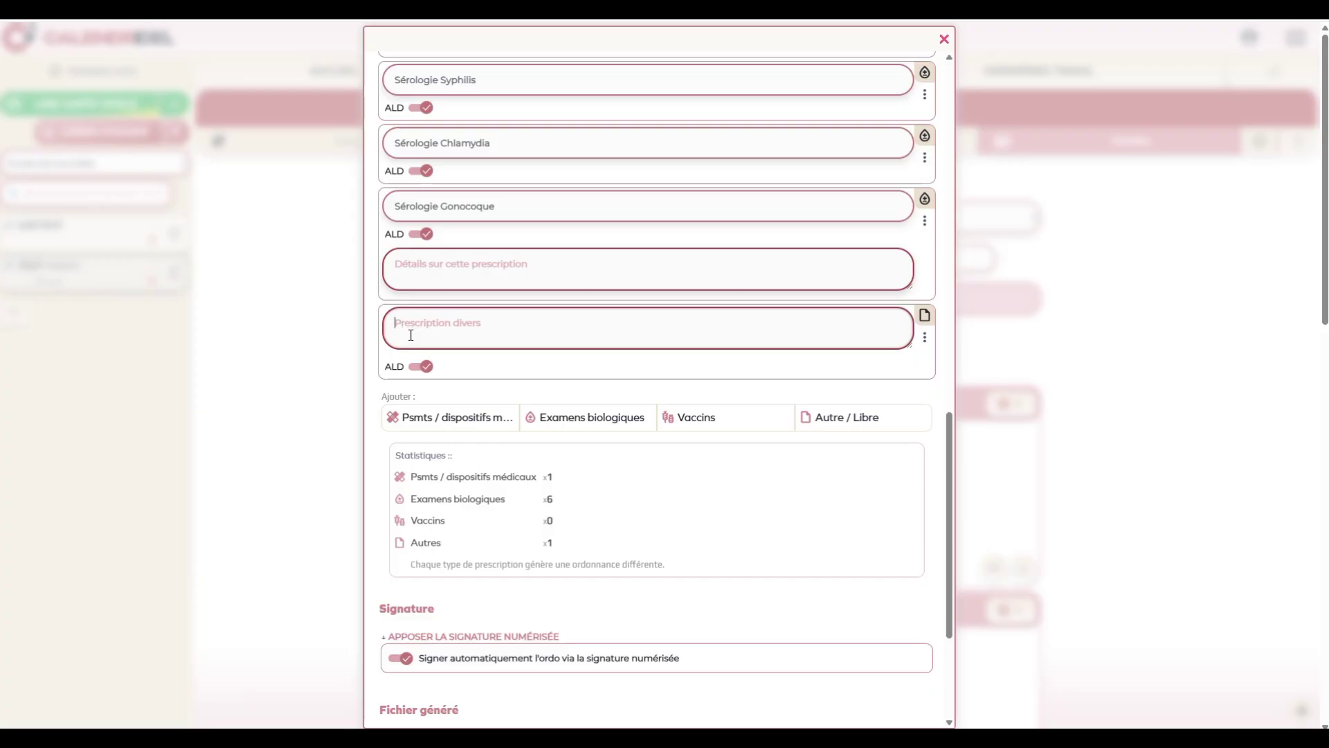
{"action": "left_click", "coordinate": [482, 418]}
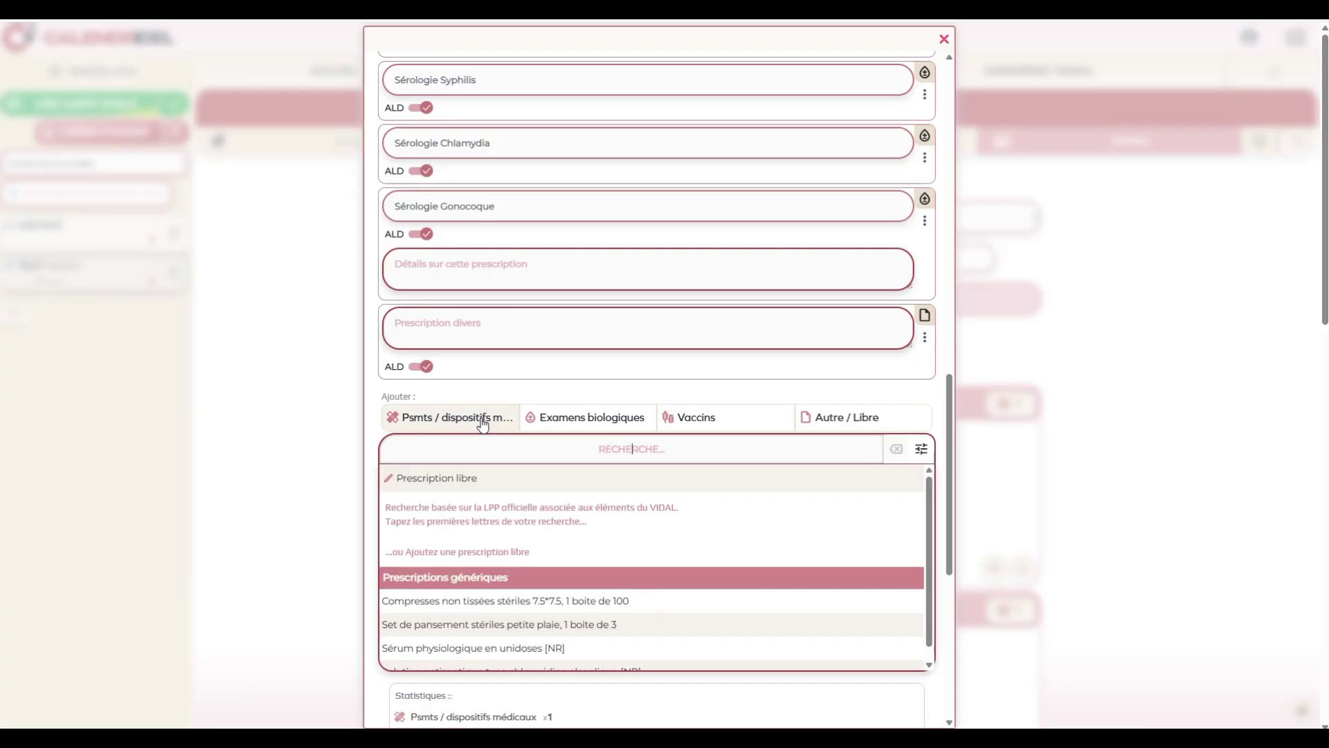
{"action": "left_click", "coordinate": [524, 422]}
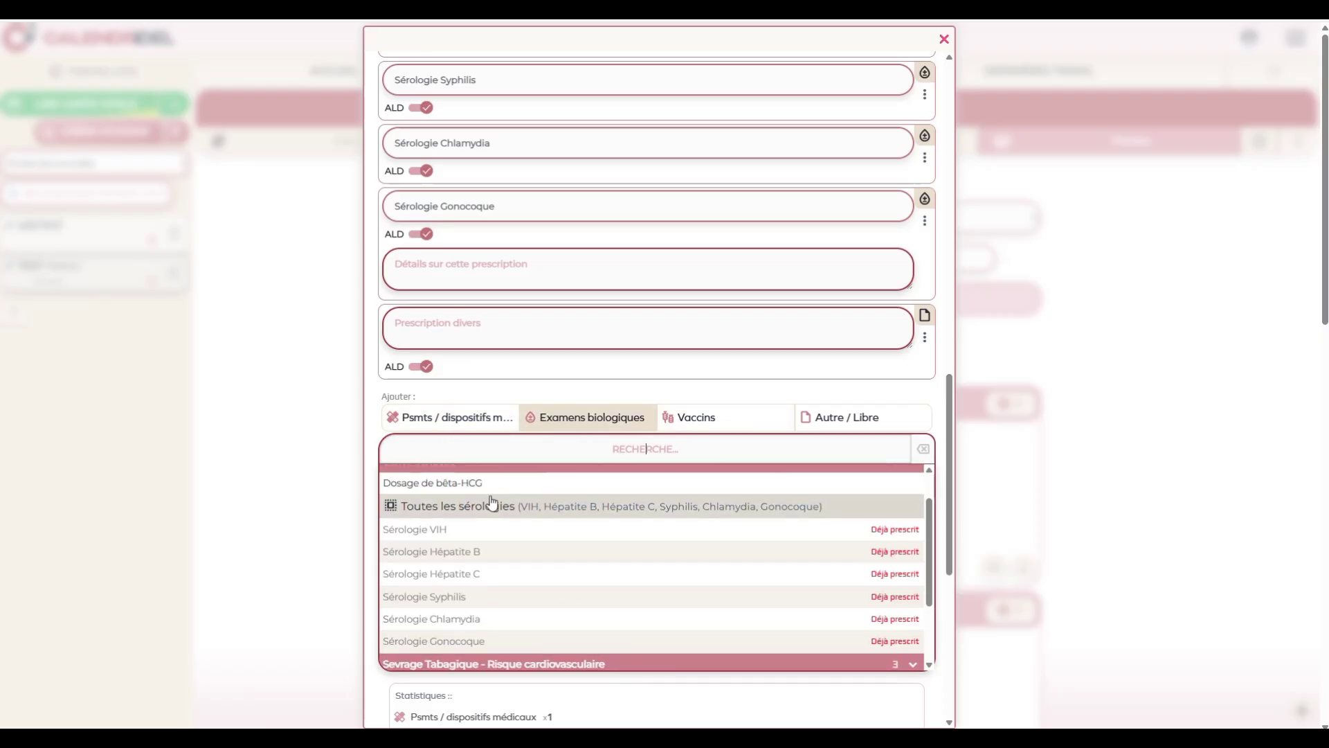
{"action": "scroll", "coordinate": [507, 488], "scroll_direction": "up", "scroll_amount": 1}
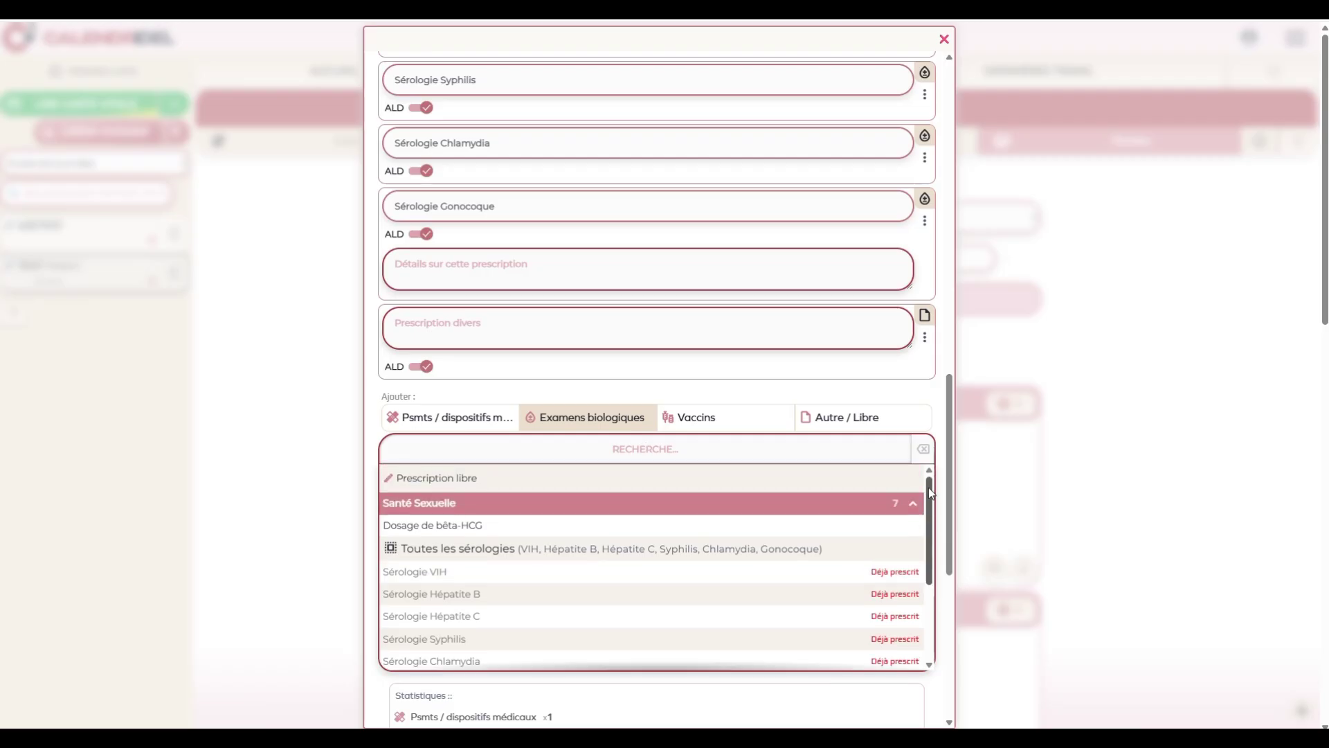
- Add a free-text dressing prescription reading "Compresses 5x5cm 1 boite"
{"action": "left_click", "coordinate": [471, 412]}
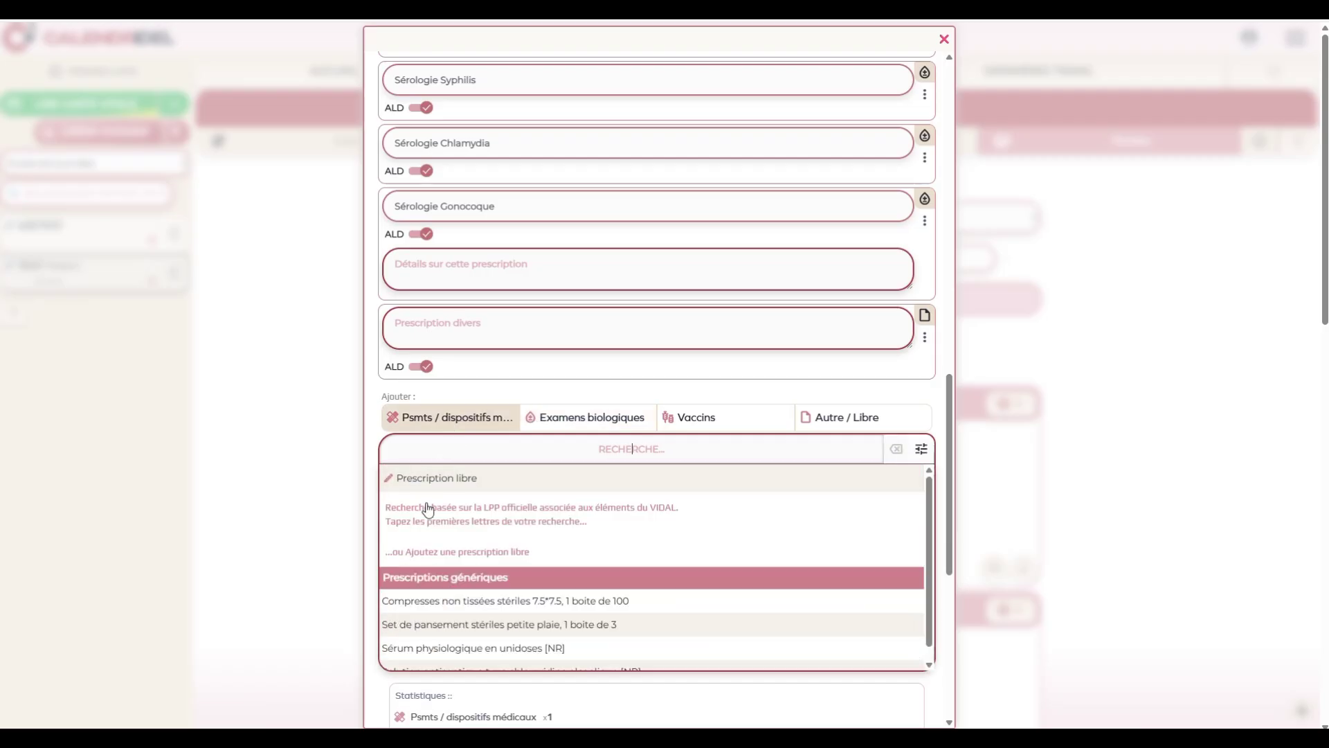
{"action": "left_click", "coordinate": [447, 476]}
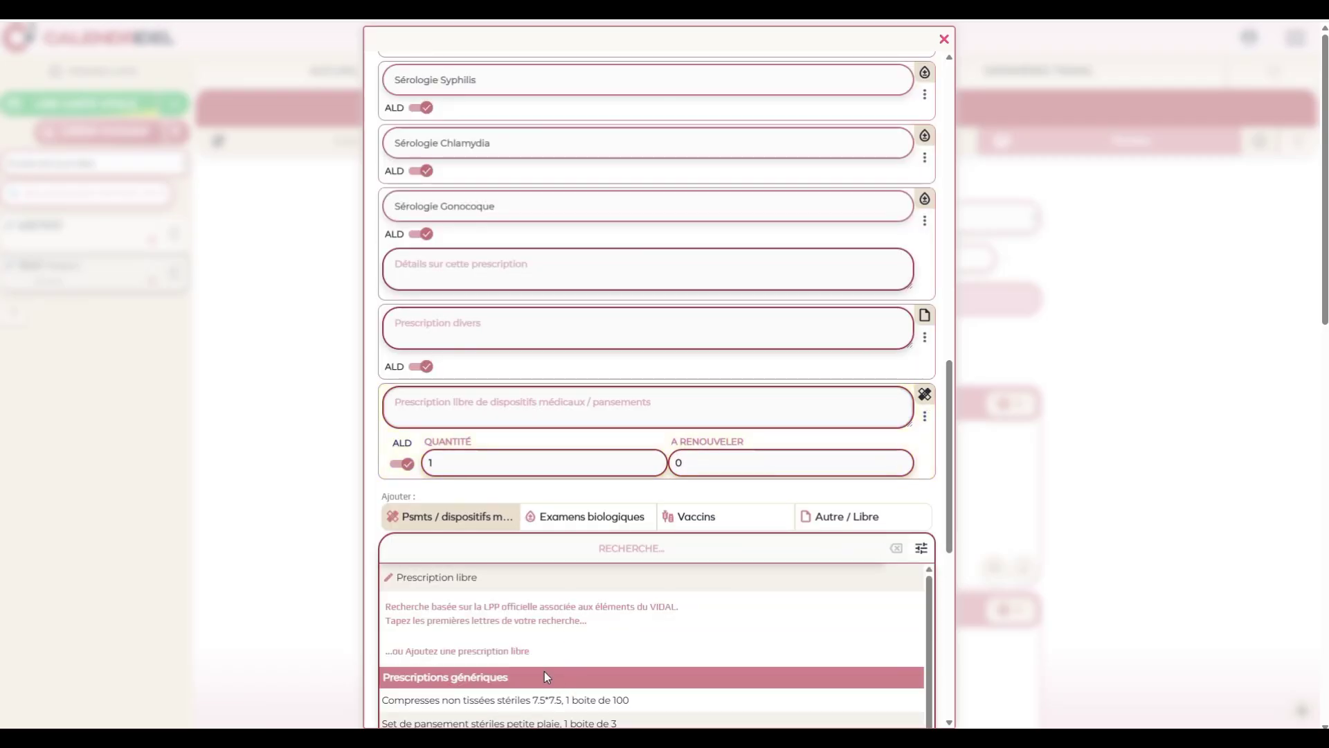
{"action": "type", "text": "Com"}
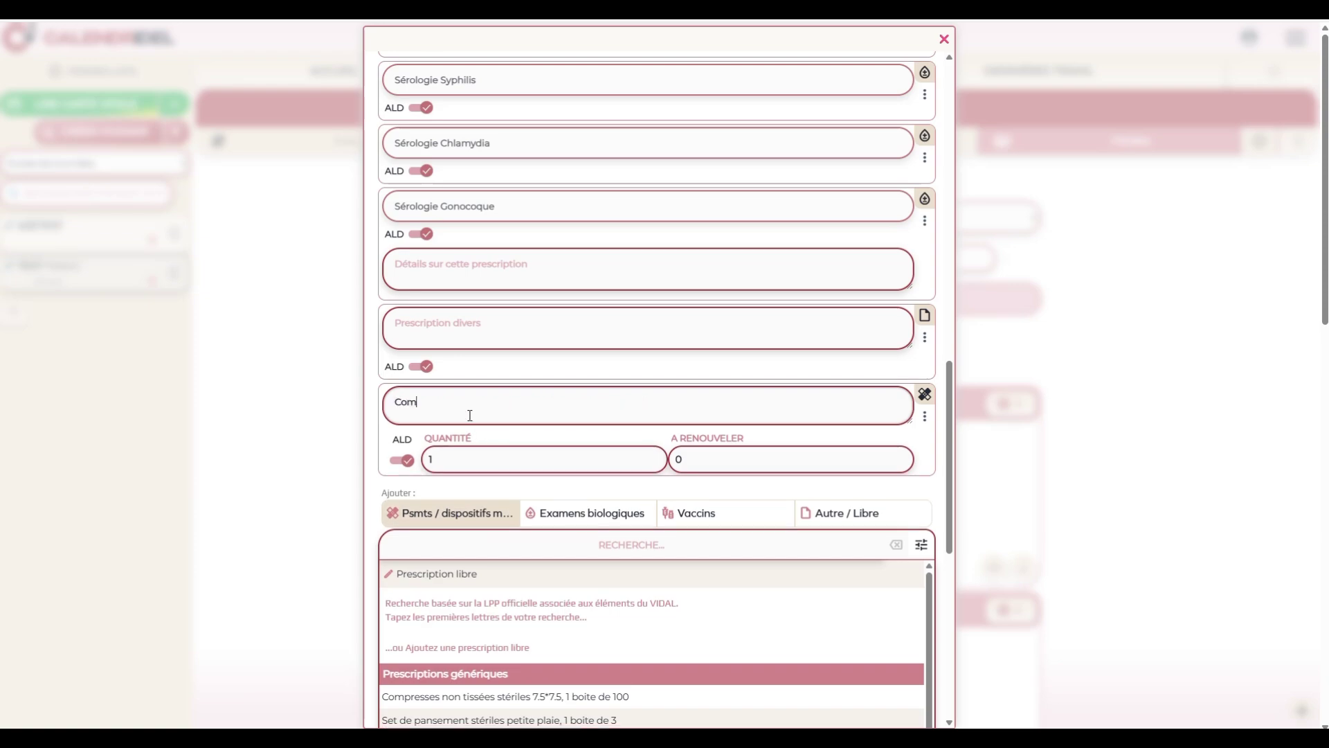
{"action": "type", "text": "presses 5x5cm 1 boite"}
- Remove the empty miscellaneous line from the prescription
{"action": "left_click", "coordinate": [925, 337]}
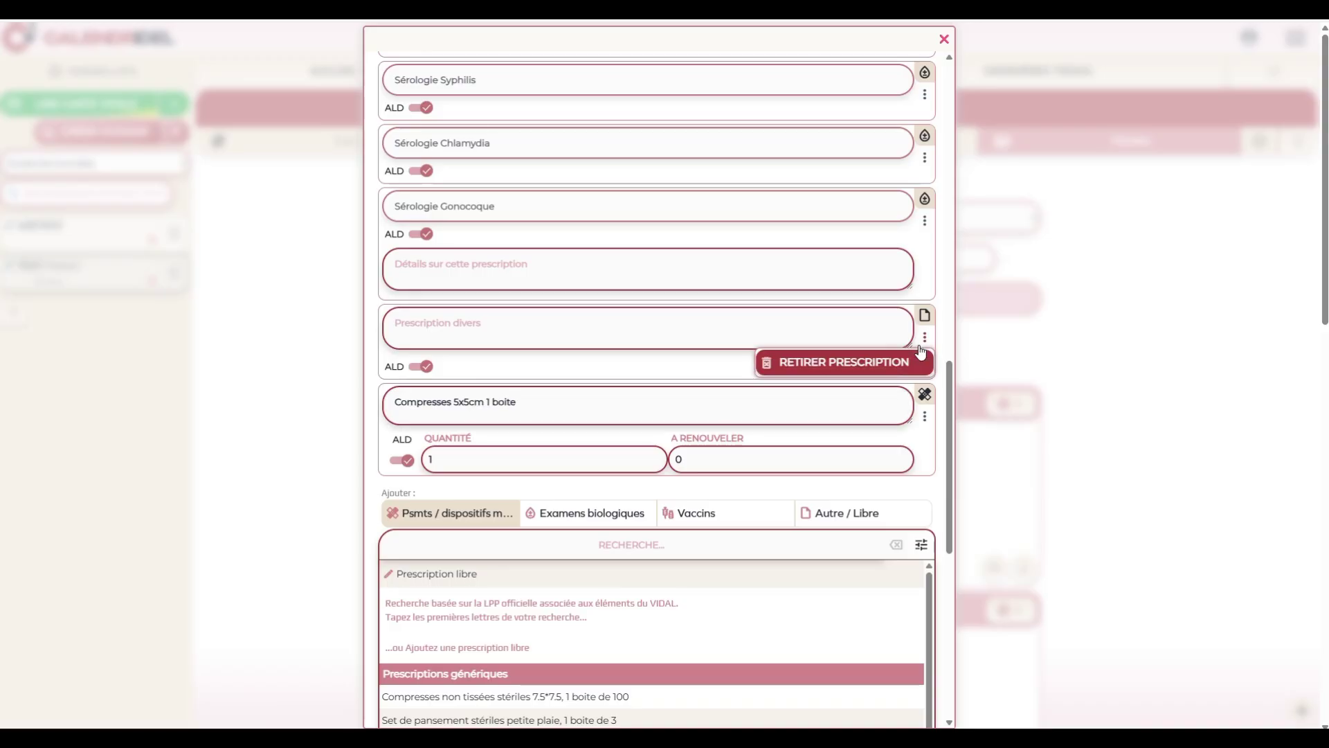
{"action": "left_click", "coordinate": [800, 371]}
{"action": "left_click", "coordinate": [669, 389]}
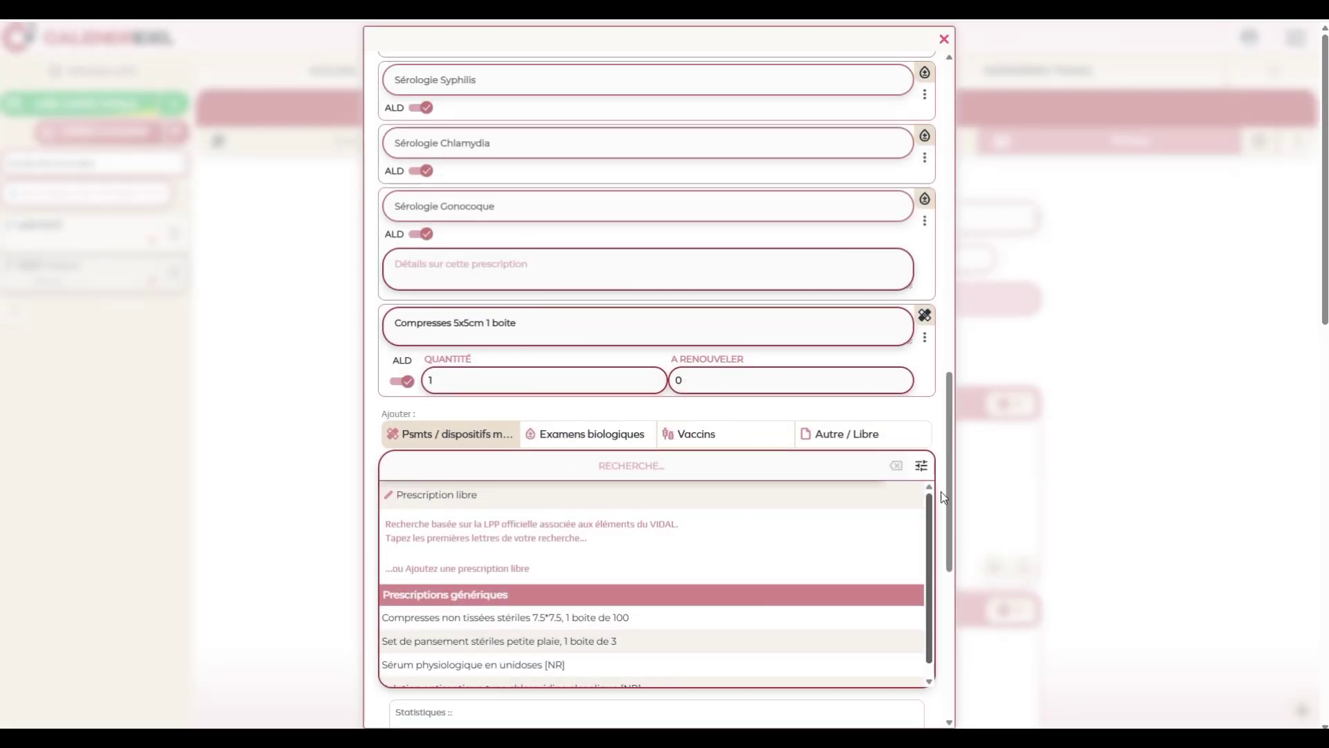
- Check the prescription statistics and signature settings and generate the prescription
{"action": "mouse_move", "coordinate": [950, 447]}
{"action": "left_mouse_down"}
{"action": "mouse_move", "coordinate": [943, 310]}
{"action": "mouse_move", "coordinate": [961, 530]}
{"action": "left_mouse_up"}
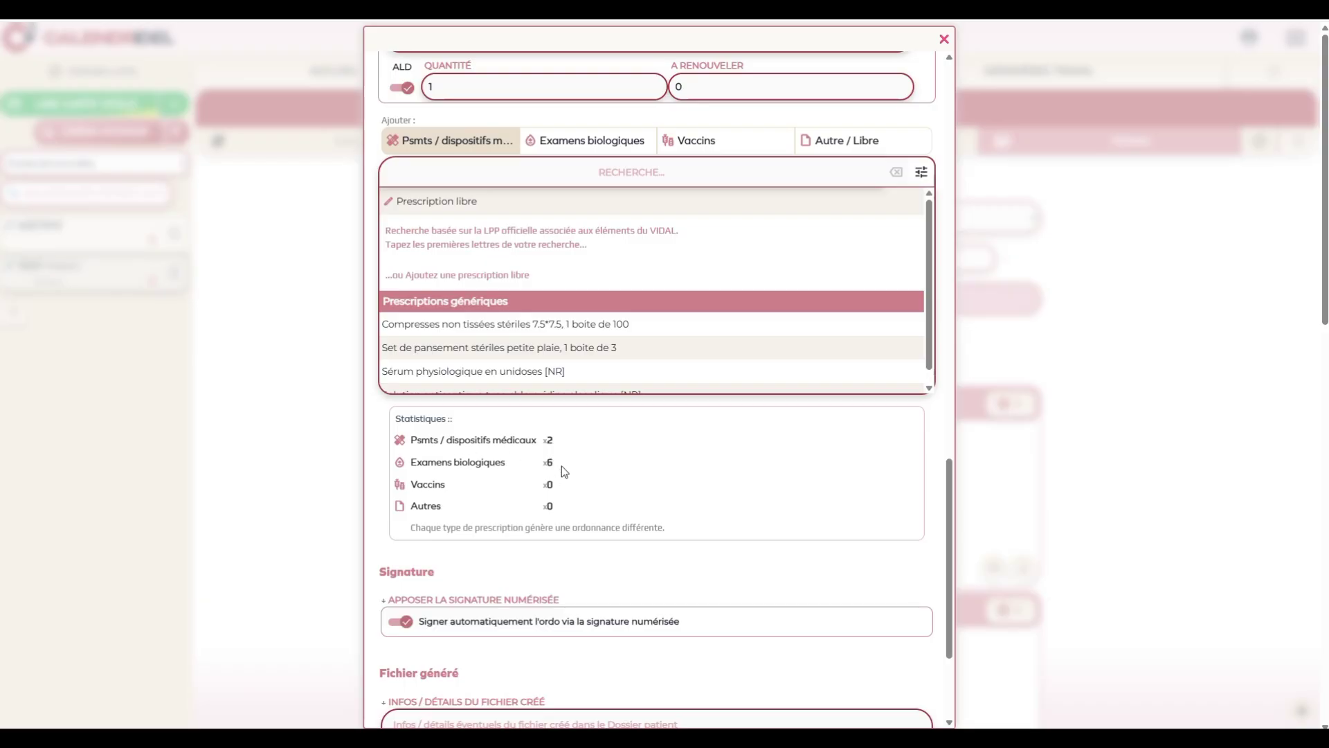
{"action": "left_click_drag", "start_coordinate": [951, 524], "coordinate": [941, 583]}
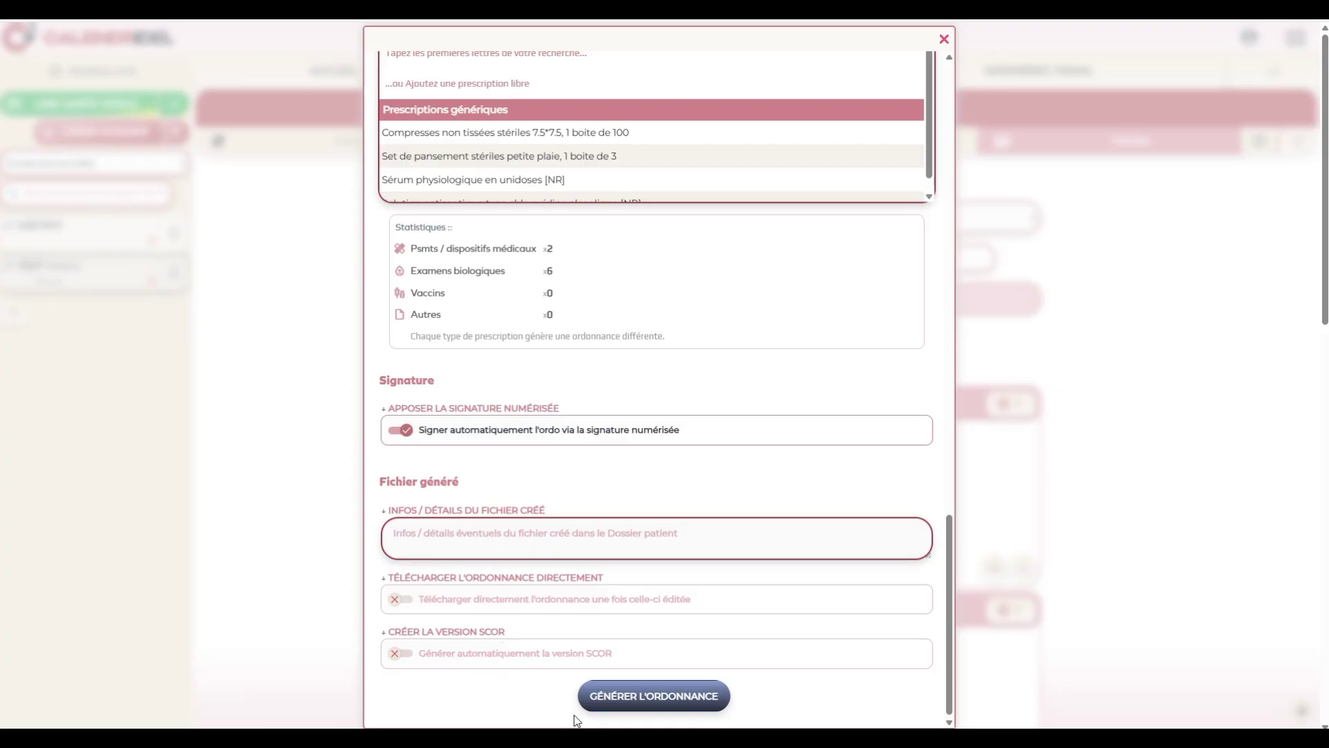
{"action": "left_click", "coordinate": [669, 704]}
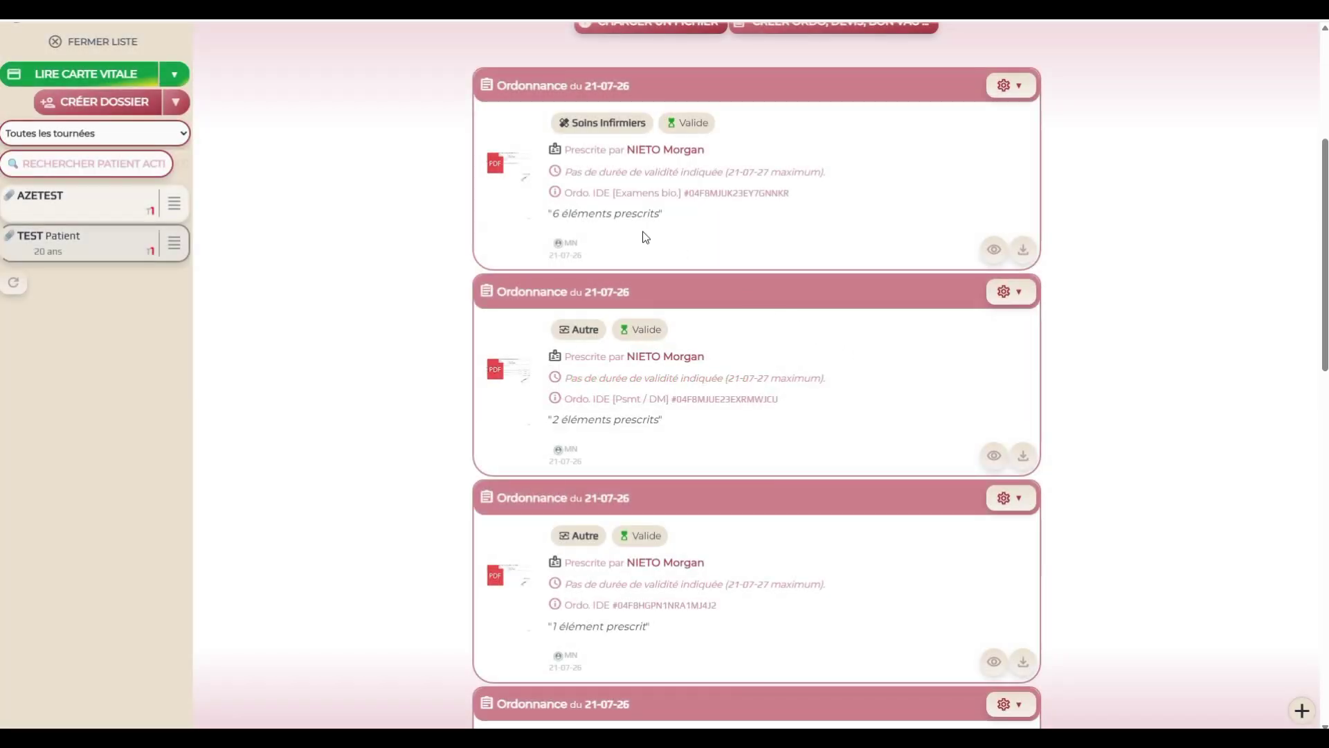
- View the generated PDFs of the biological examinations prescription and the dressings/medical devices prescription, closing each one
{"action": "left_click", "coordinate": [510, 191]}
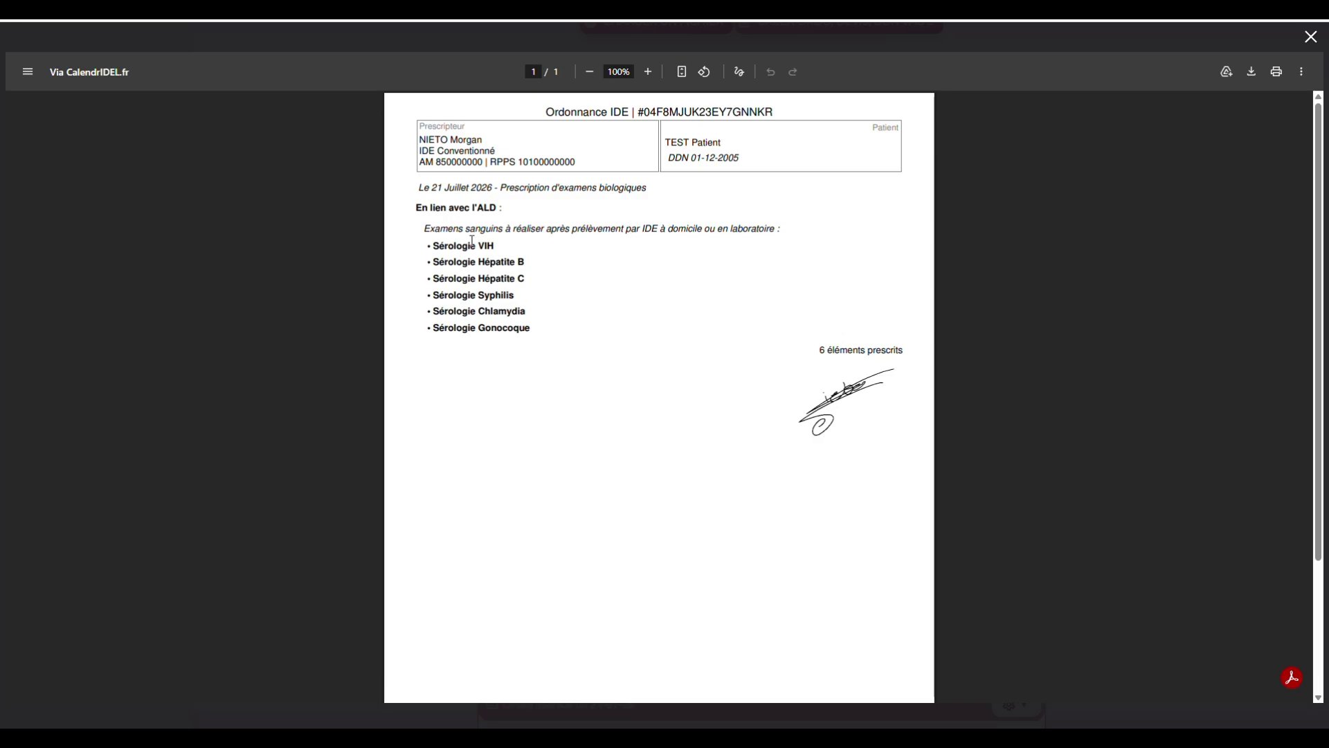
{"action": "left_click", "coordinate": [1310, 36]}
{"action": "scroll", "coordinate": [508, 321], "scroll_direction": "down", "scroll_amount": 1}
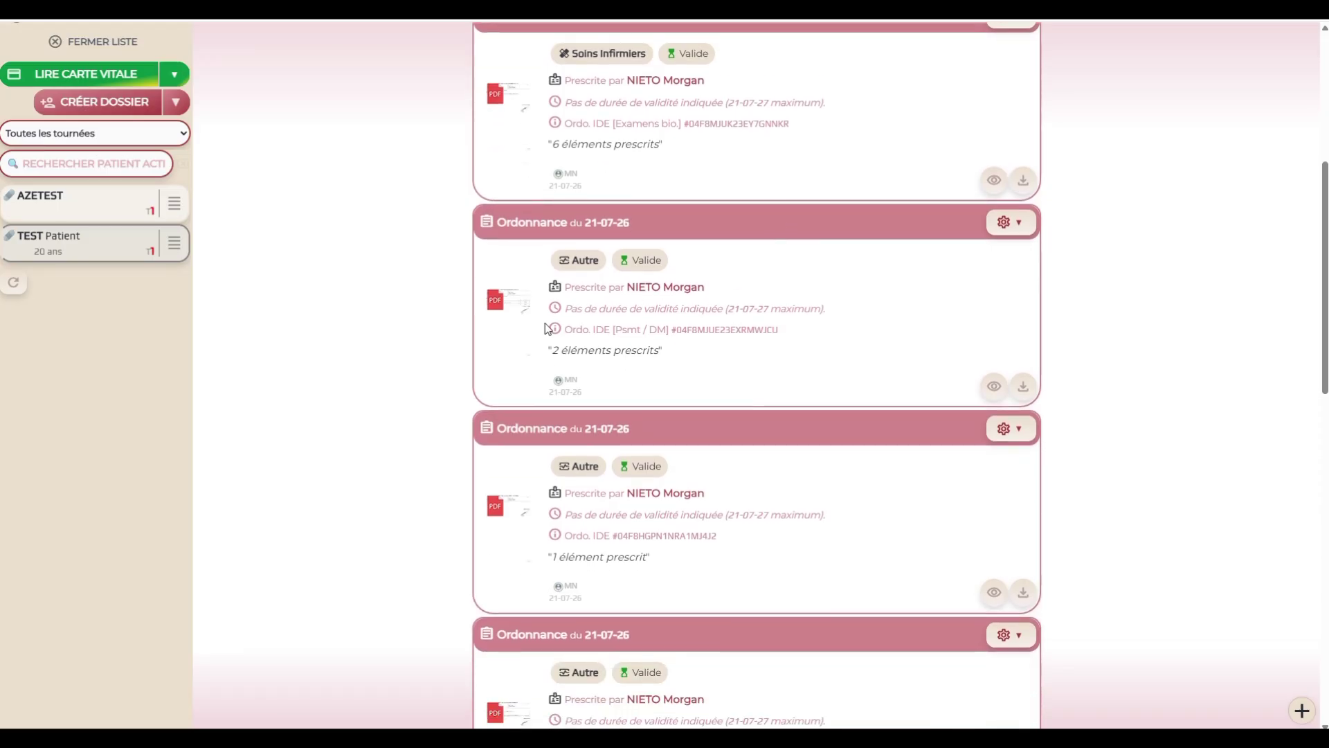
{"action": "left_click", "coordinate": [507, 322]}
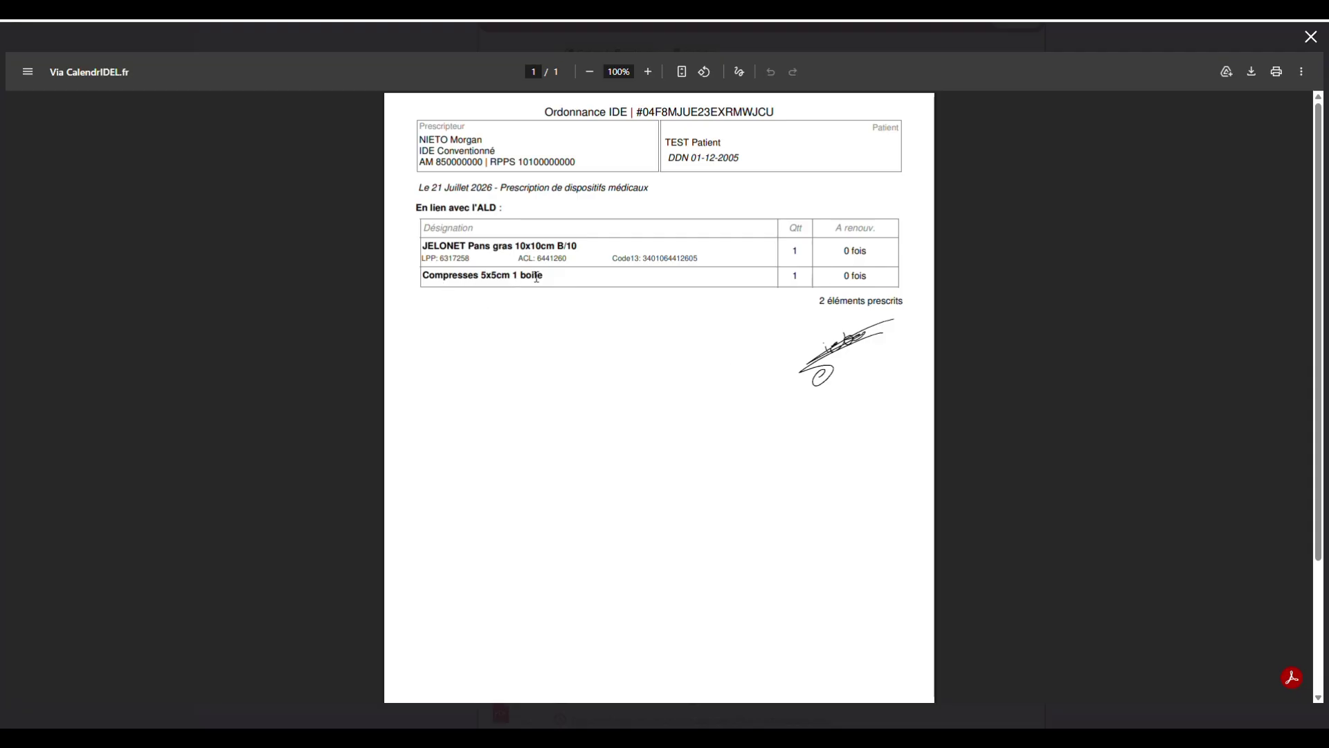
{"action": "left_click", "coordinate": [1311, 37]}
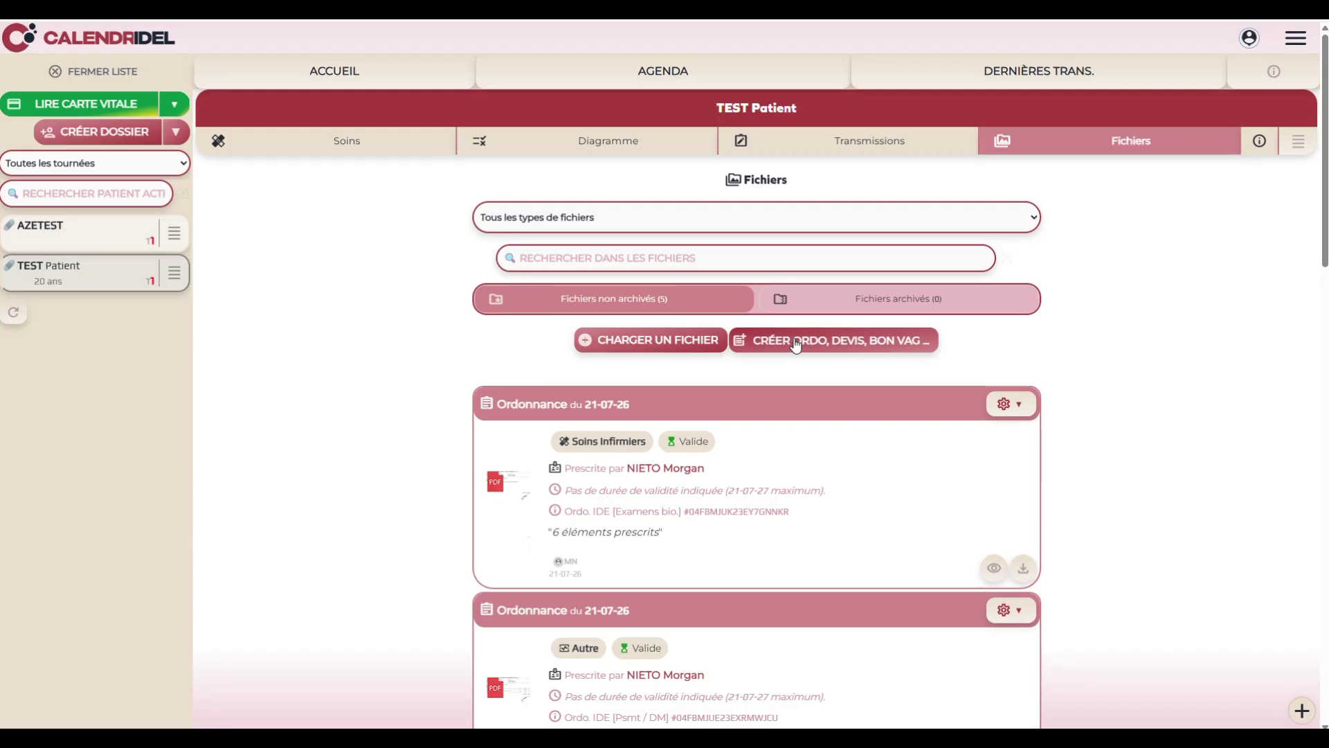
- Reopen the PDF of the biological examinations prescription in the patient's files and close it
{"action": "left_click", "coordinate": [796, 344]}
{"action": "key", "text": "Escape"}
{"action": "scroll", "coordinate": [824, 358], "scroll_direction": "down", "scroll_amount": 2}
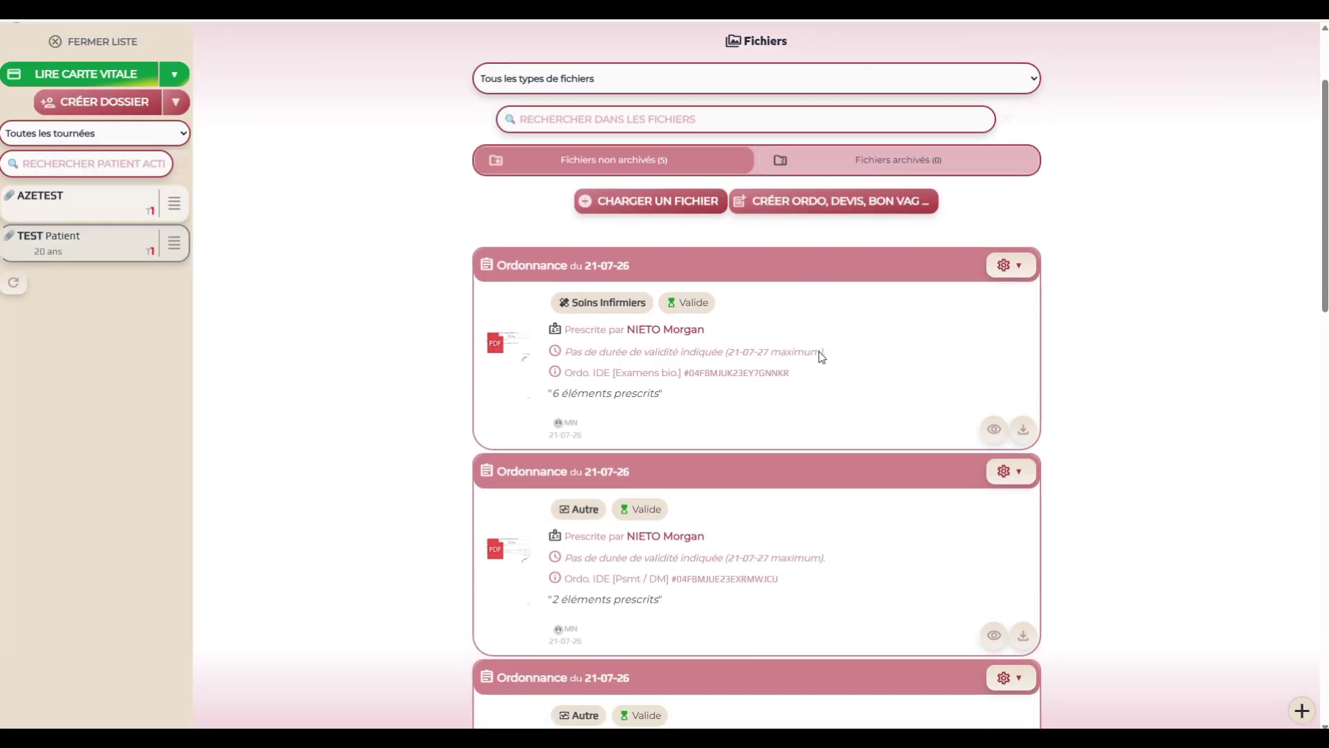
{"action": "left_click", "coordinate": [527, 387]}
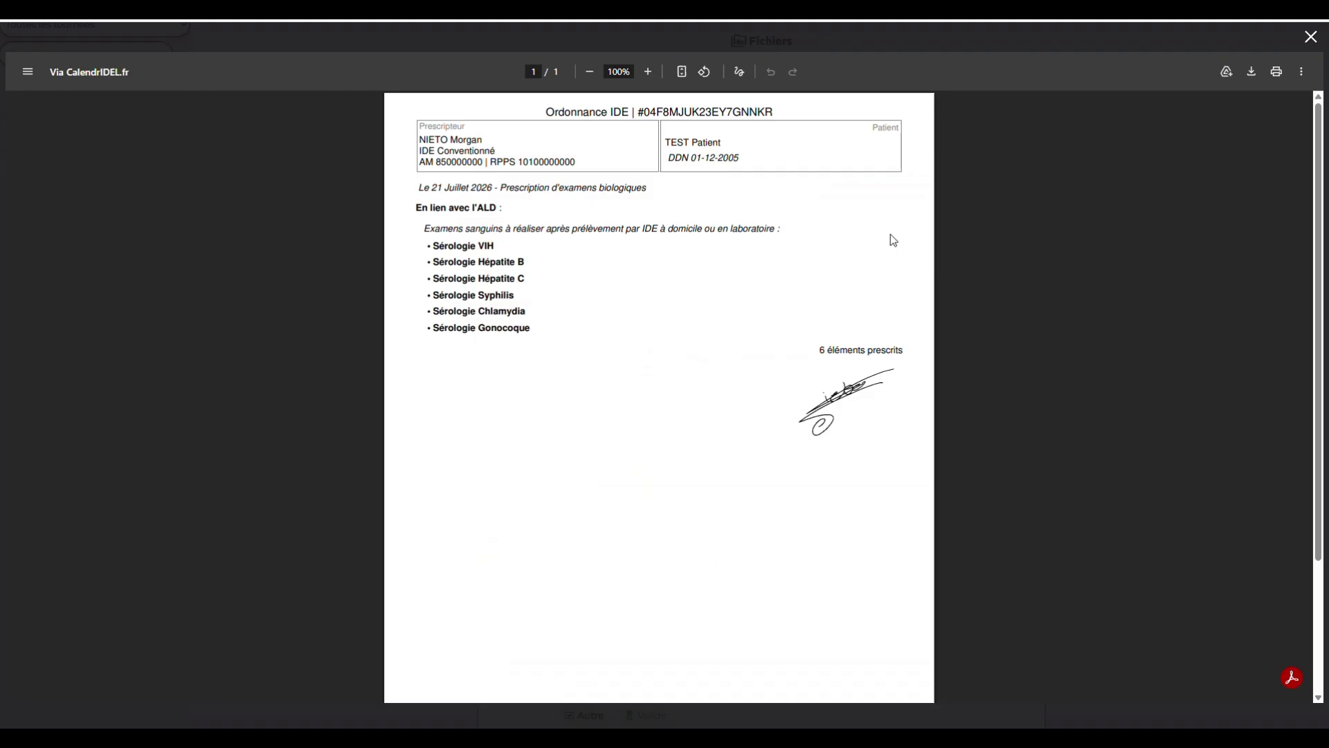
{"action": "left_click", "coordinate": [1312, 36]}
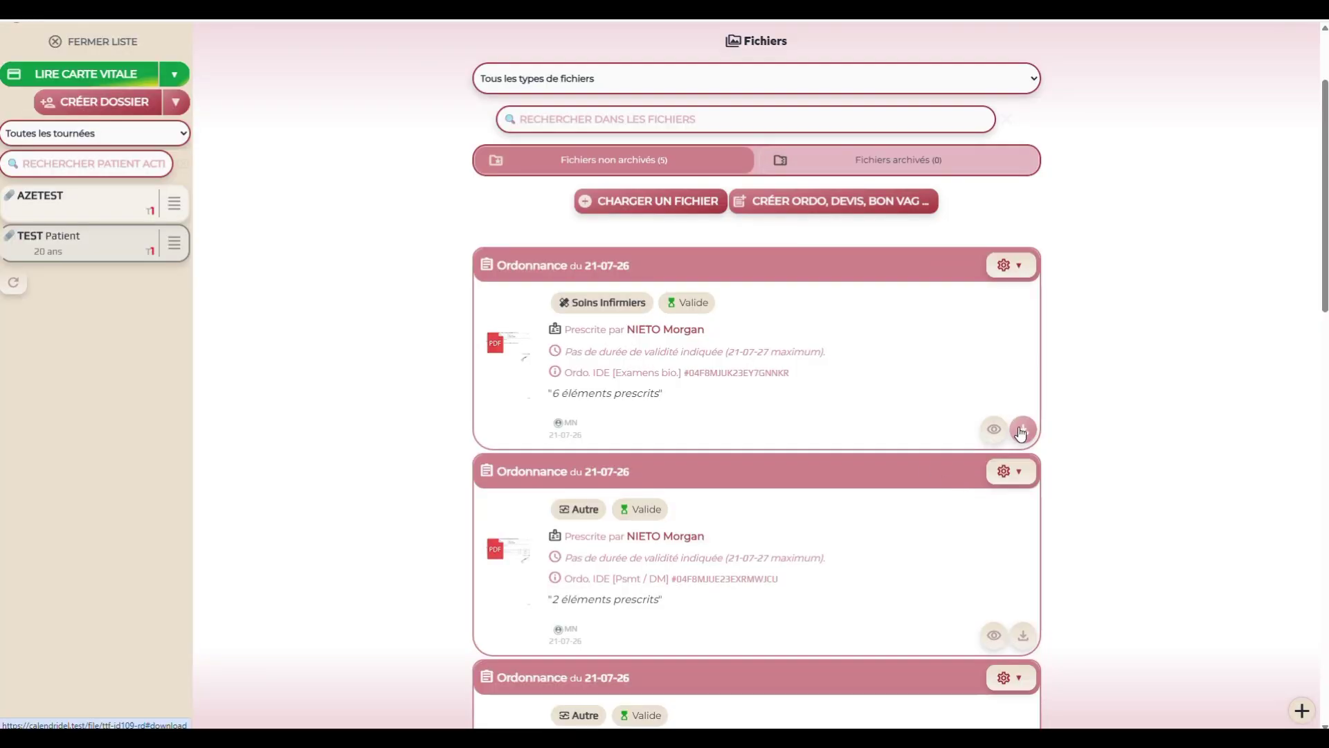